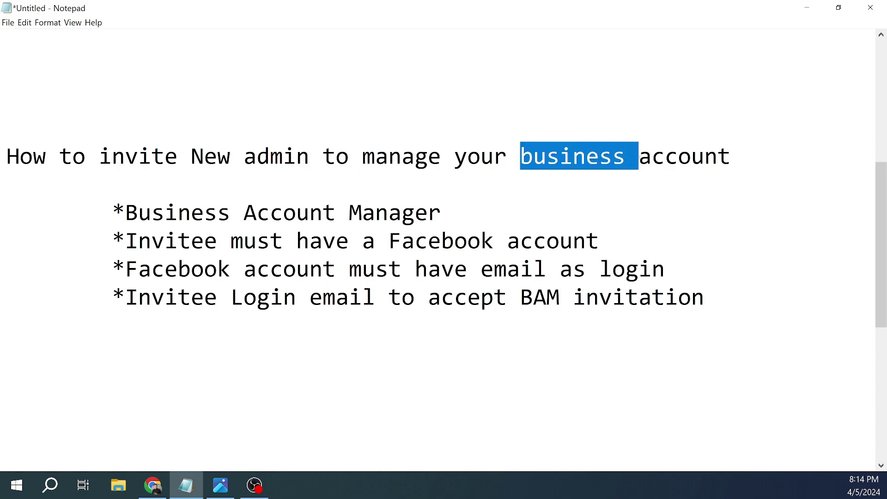
Step: Highlight 'New admin' in the title and the Business Account Manager bullet of the checklist
left_click(726, 159)
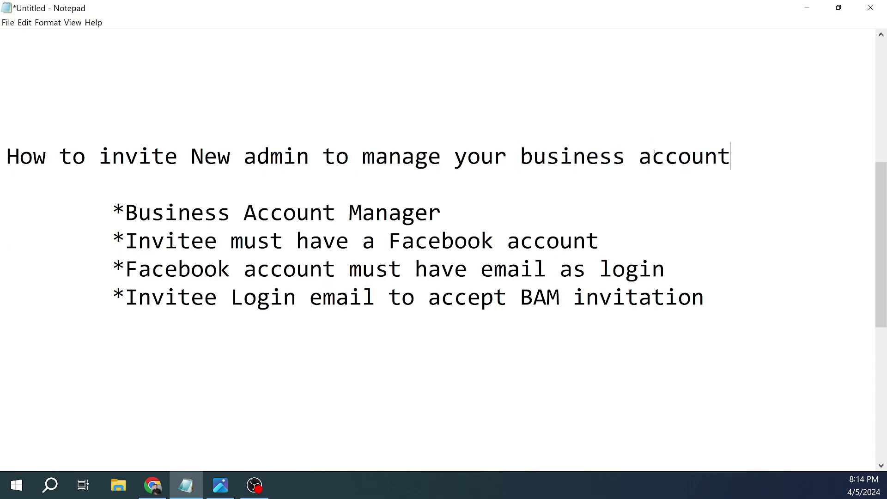
left_click_drag(164, 158, 317, 162)
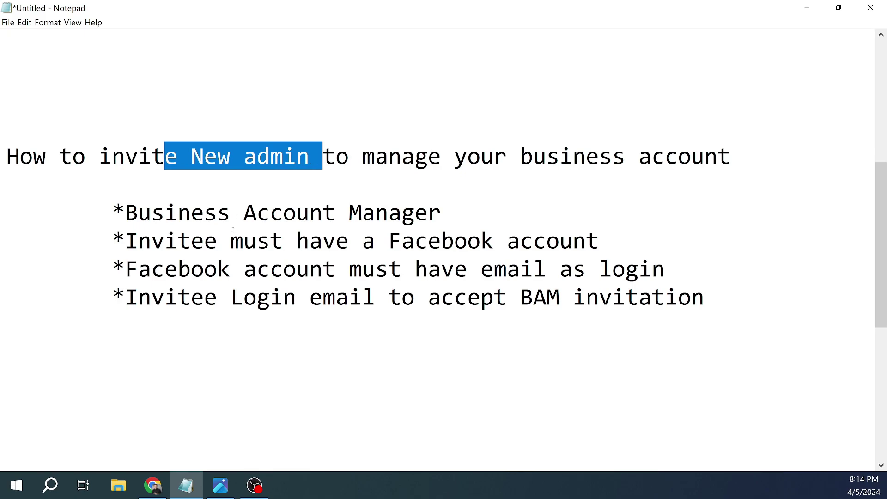
left_click(196, 220)
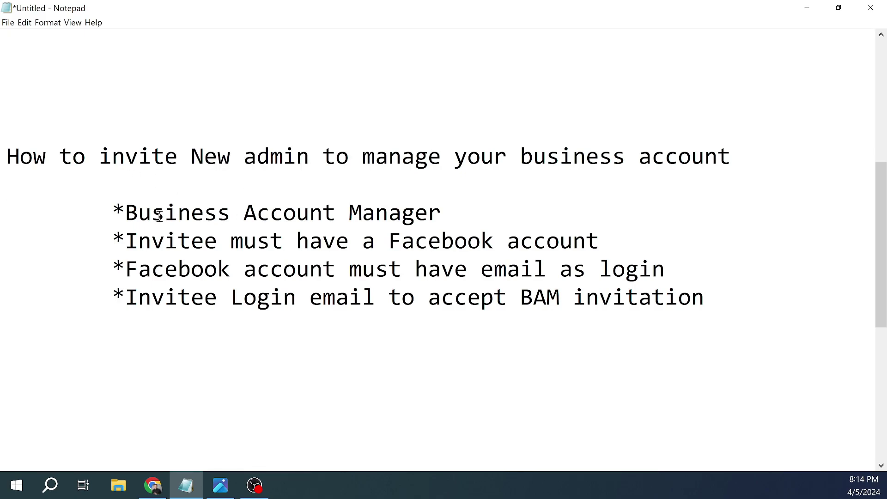
left_click_drag(126, 214, 105, 214)
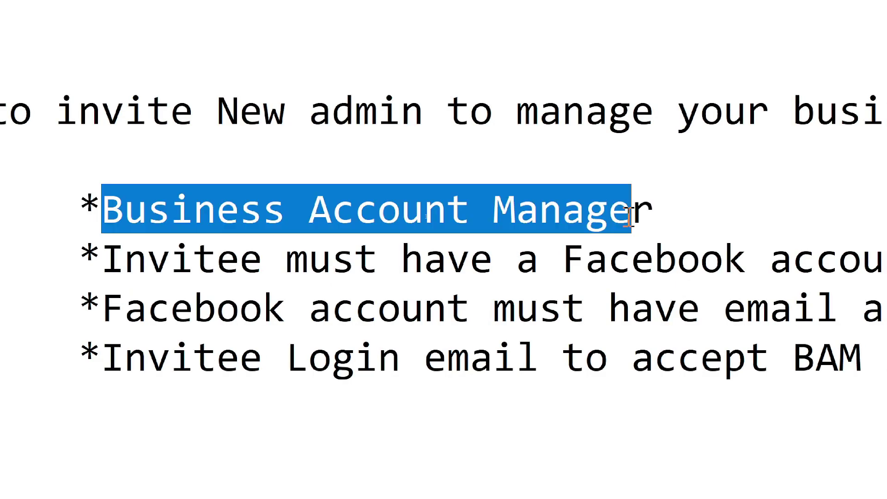
left_click(607, 217)
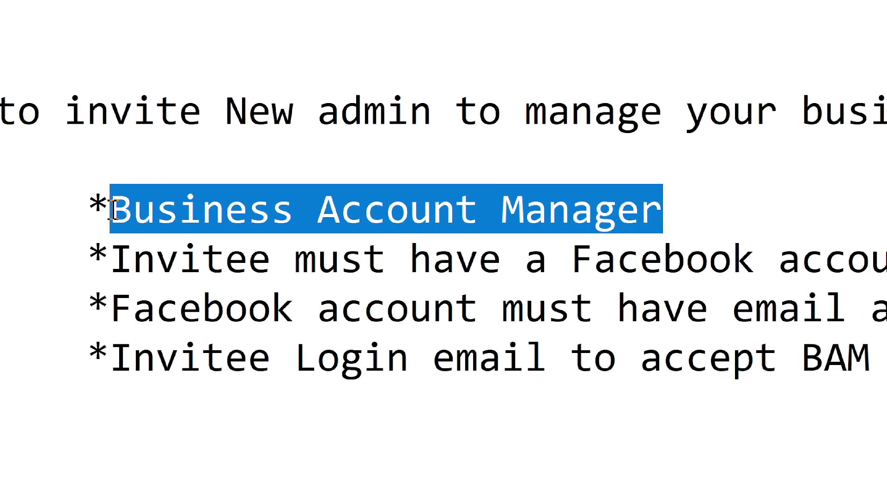
left_click(190, 209)
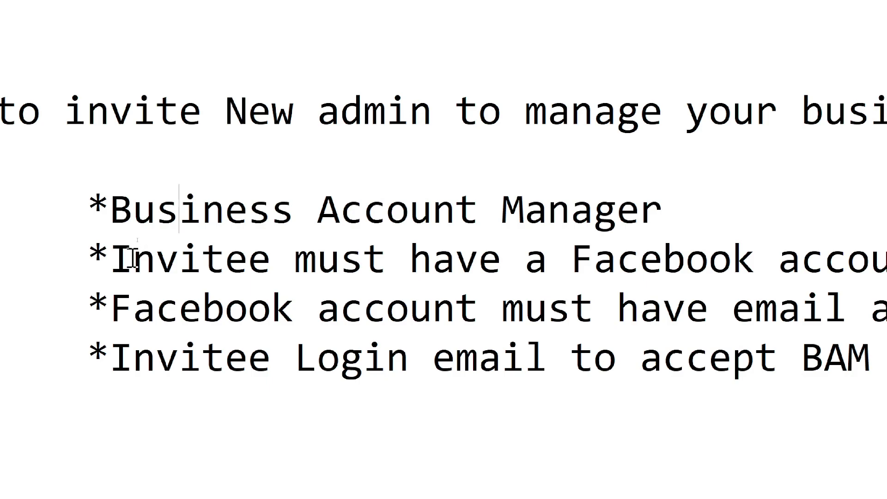
Step: Highlight 'Invitee' and 'Facebook account' on the second checklist bullet
left_click_drag(121, 260, 273, 255)
left_click_drag(886, 259, 609, 261)
left_click_drag(416, 261, 388, 259)
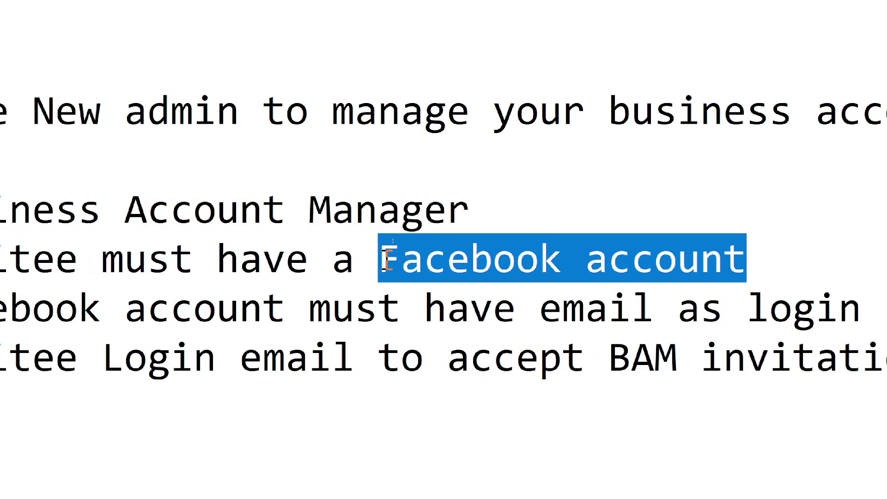
left_click(392, 263)
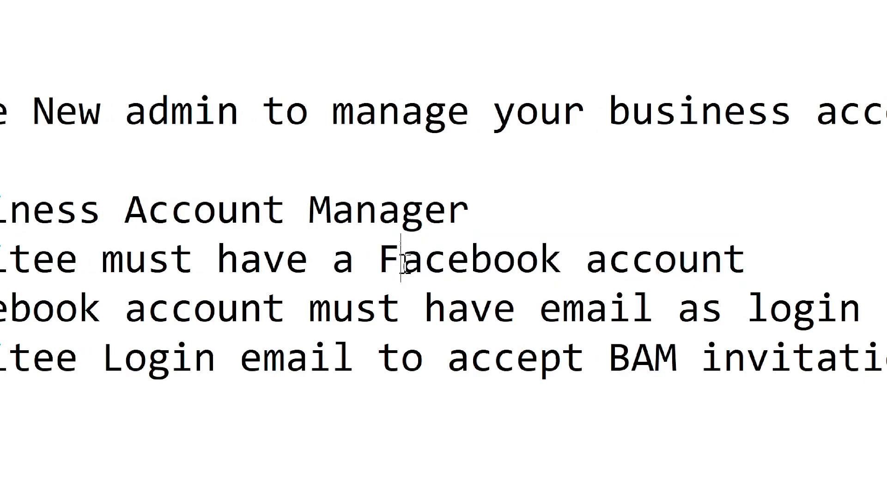
left_click_drag(386, 260, 751, 264)
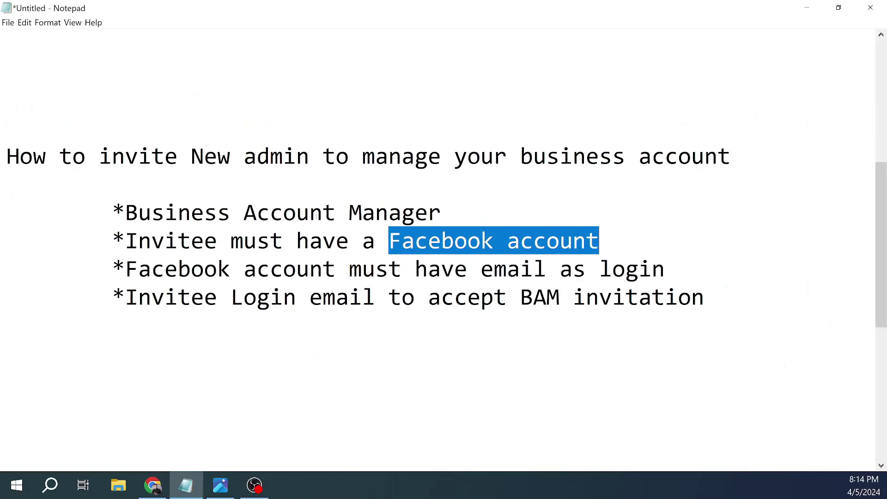
left_click_drag(137, 213, 363, 213)
left_click(362, 212)
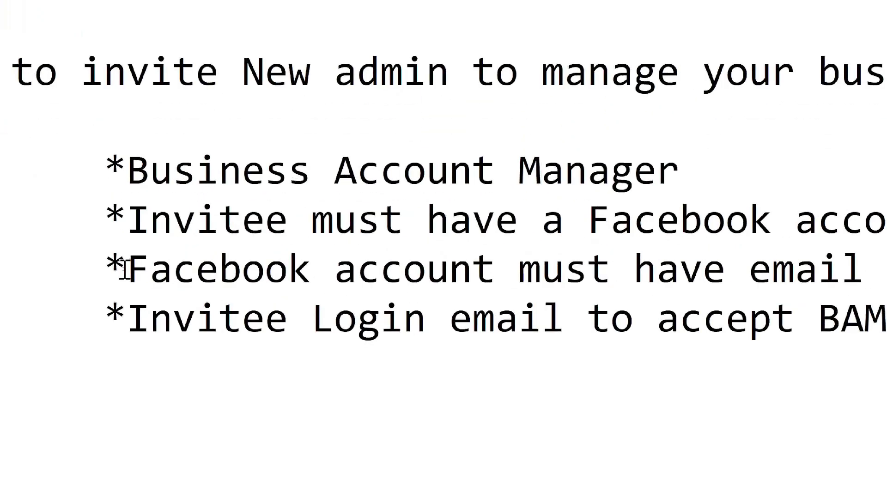
Step: Highlight 'Facebook account' and 'email as login' on the third bullet, then open the login picture
left_click_drag(126, 270, 506, 277)
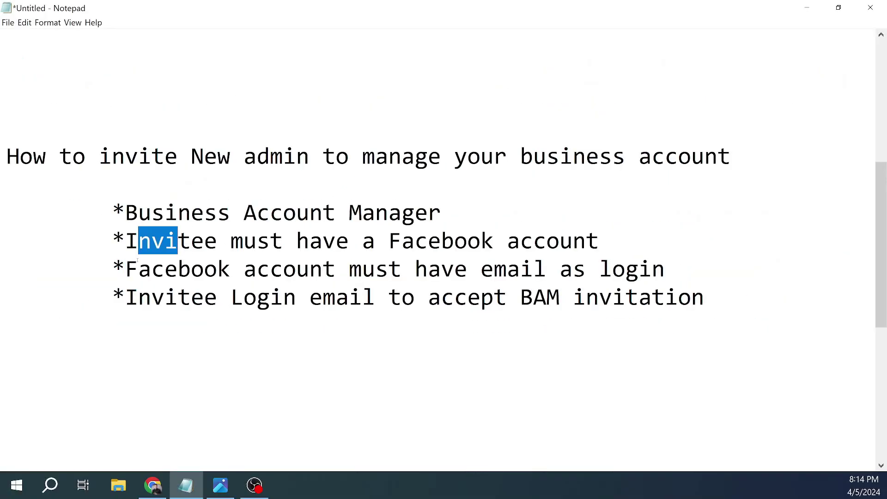
left_click_drag(126, 270, 336, 270)
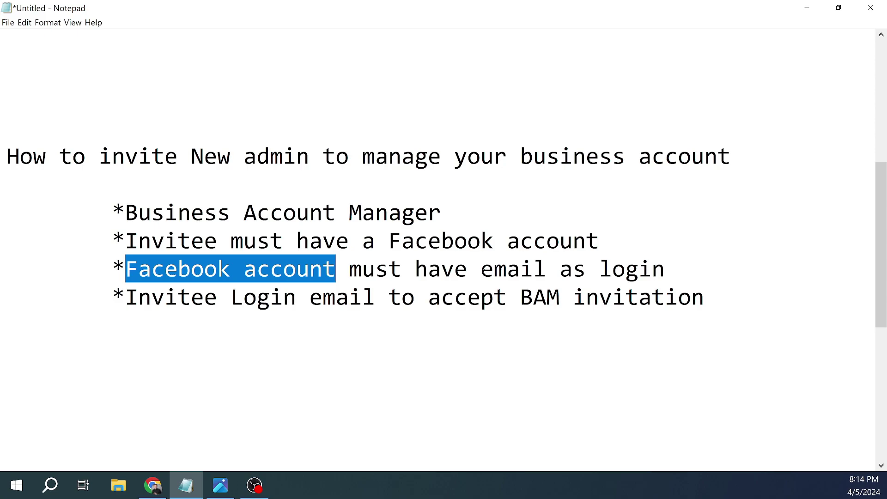
left_click_drag(482, 271, 664, 273)
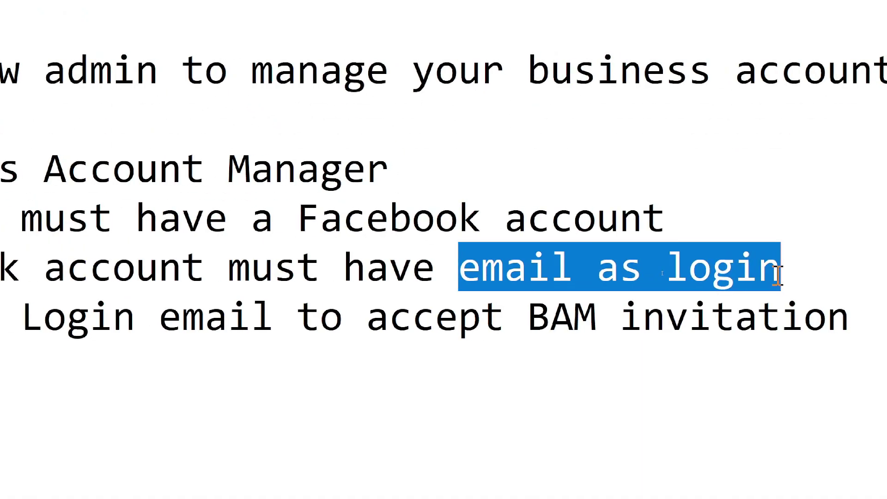
left_click(691, 282)
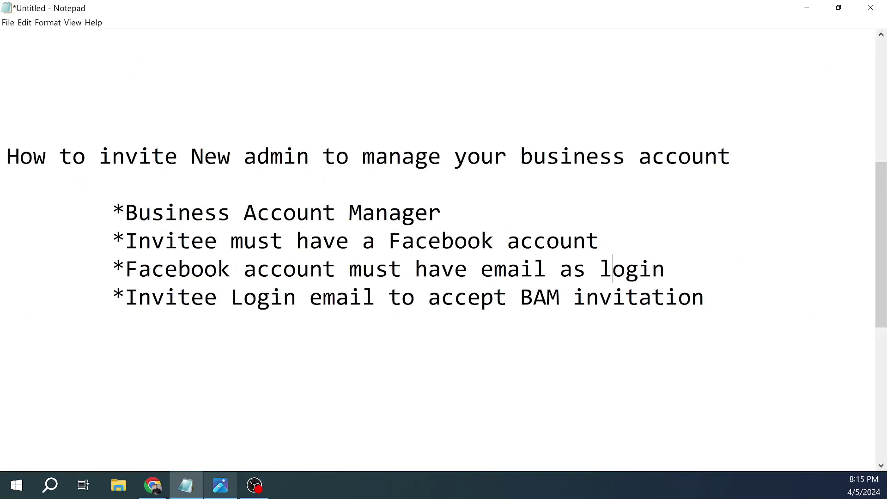
left_click(221, 485)
Step: Maximize the Photos viewer to show the Facebook login page picture full size
left_click(693, 33)
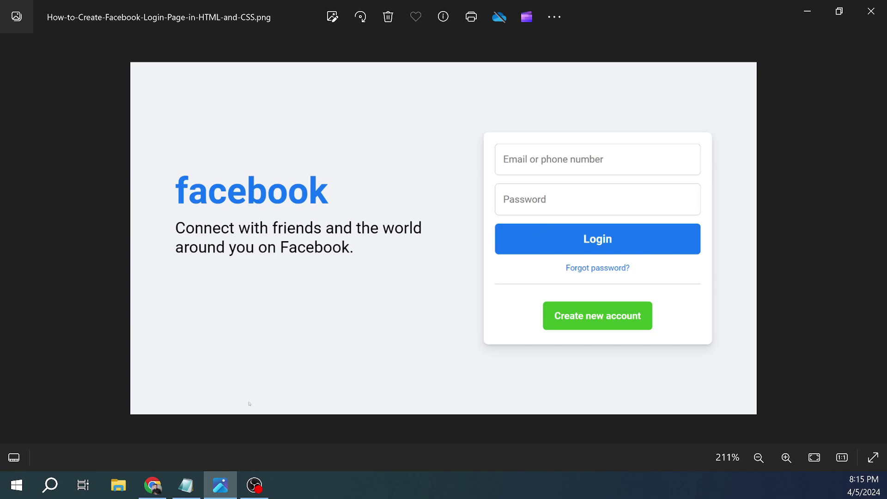
left_click(186, 485)
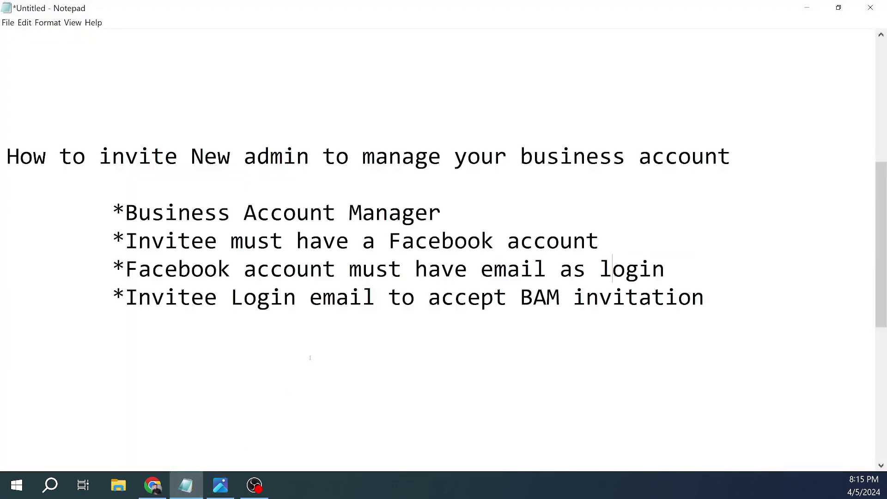
left_click_drag(126, 297, 225, 307)
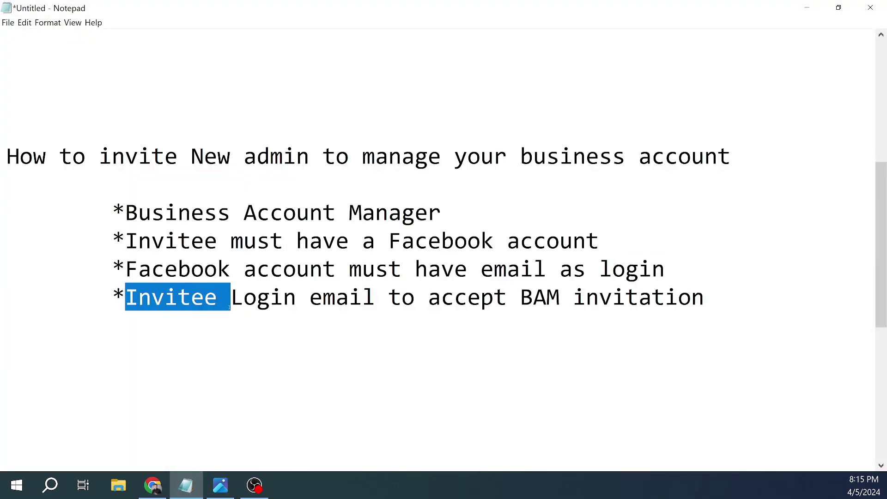
left_click(258, 298)
left_click_drag(305, 300, 370, 299)
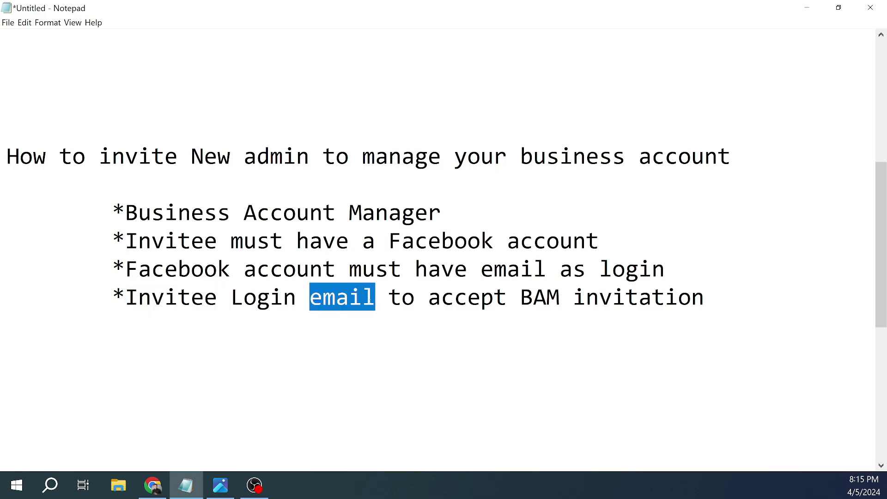
left_click(399, 301)
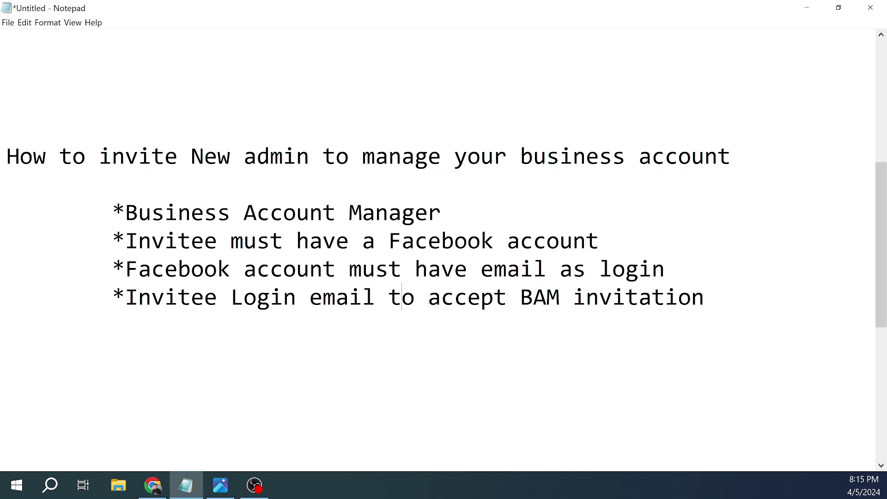
left_click_drag(428, 299, 492, 299)
left_click_drag(521, 157, 678, 157)
left_click_drag(508, 300, 248, 305)
left_click(665, 299)
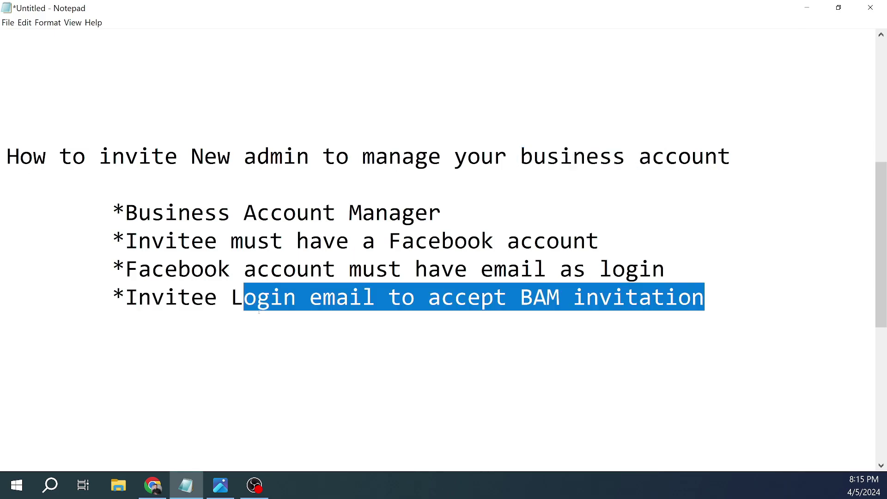
left_click(250, 300)
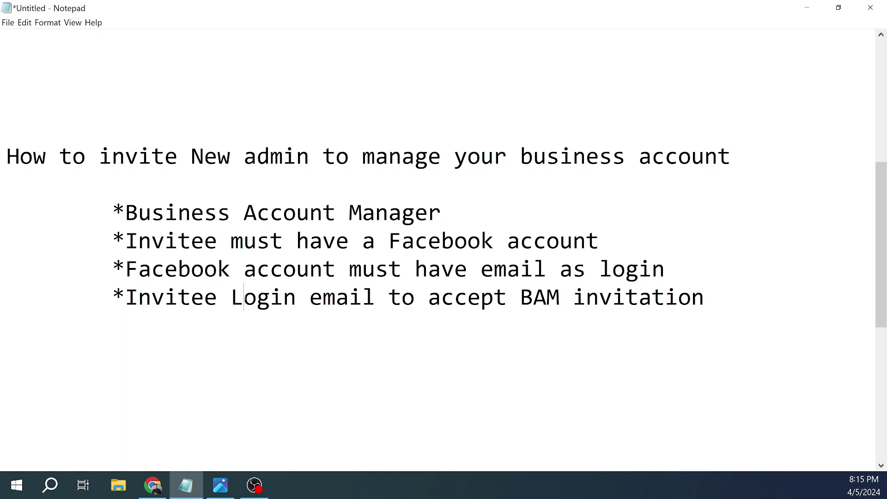
left_click_drag(229, 300, 372, 306)
Step: Highlight the business.facebook.com address and list the business portfolios, pointing out the demo testing portfolio
left_click(395, 314)
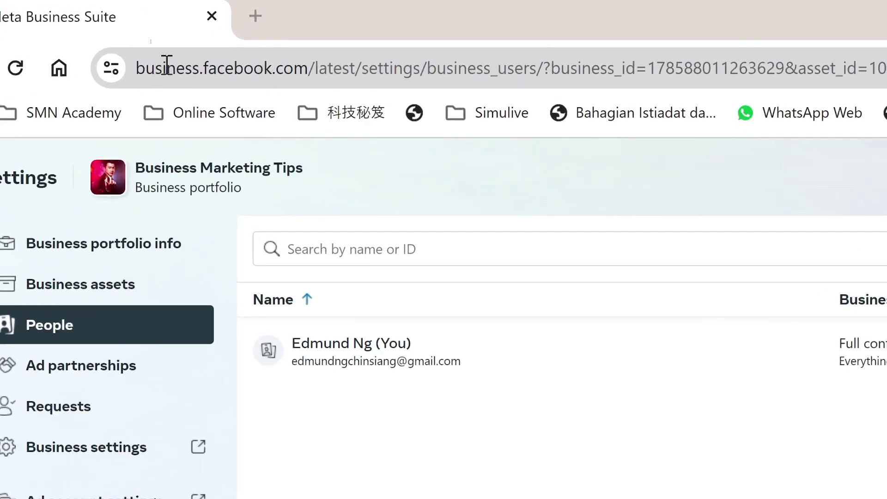
left_click_drag(137, 68, 293, 71)
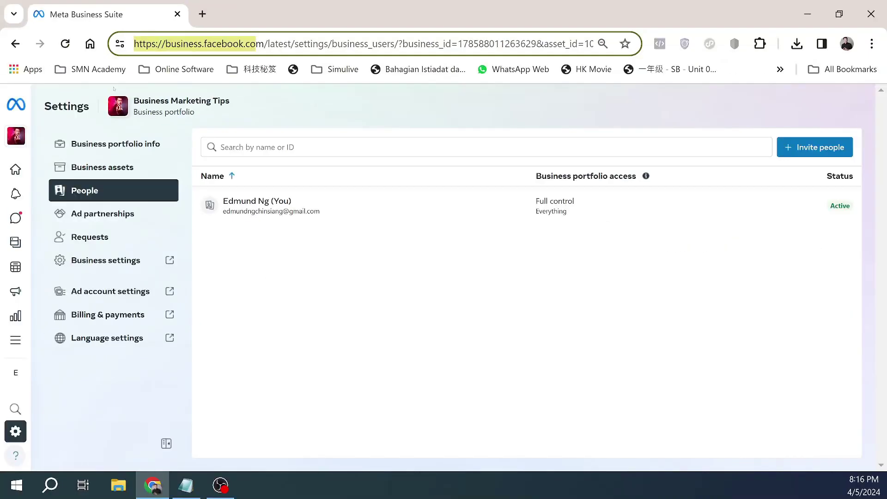
mouse_move(19, 139)
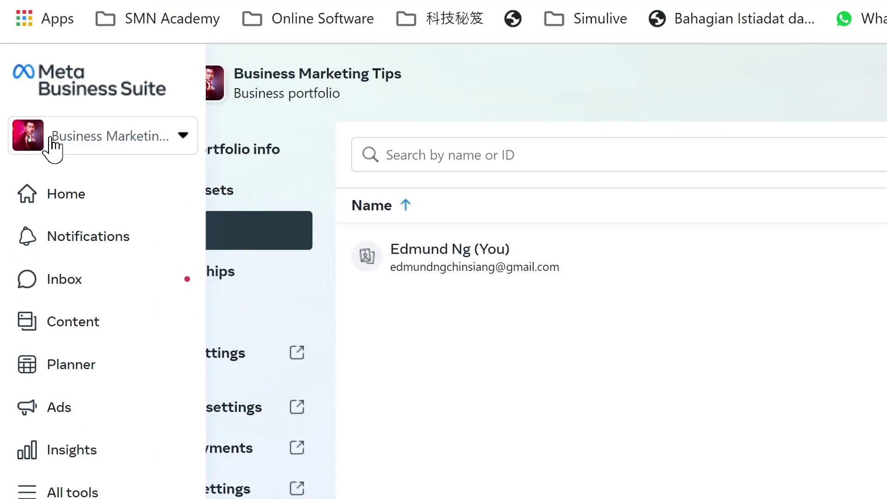
left_click(117, 139)
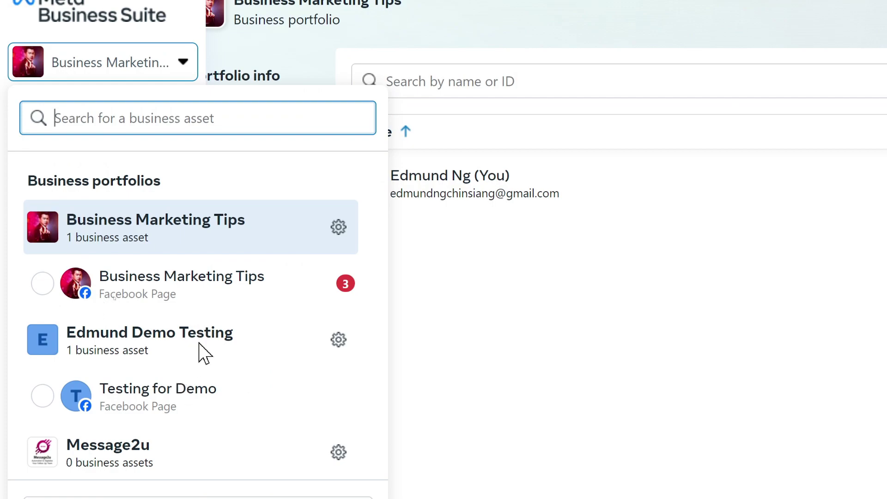
left_click_drag(68, 335, 223, 334)
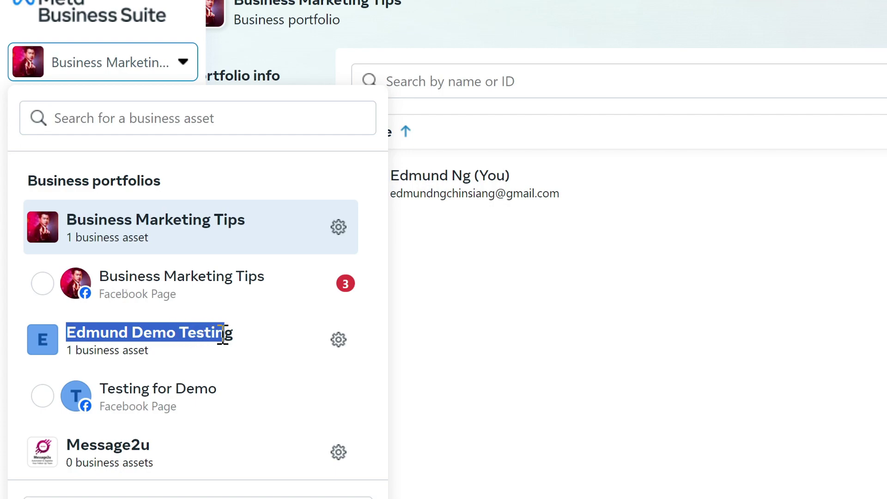
left_click(222, 341)
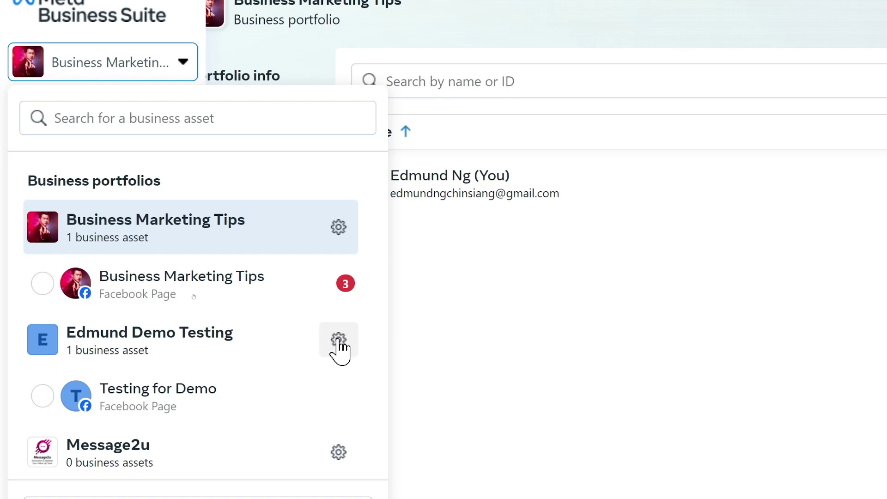
Step: Open Business settings for the demo testing portfolio in a new tab, keeping the same portfolio selected
left_click(339, 345)
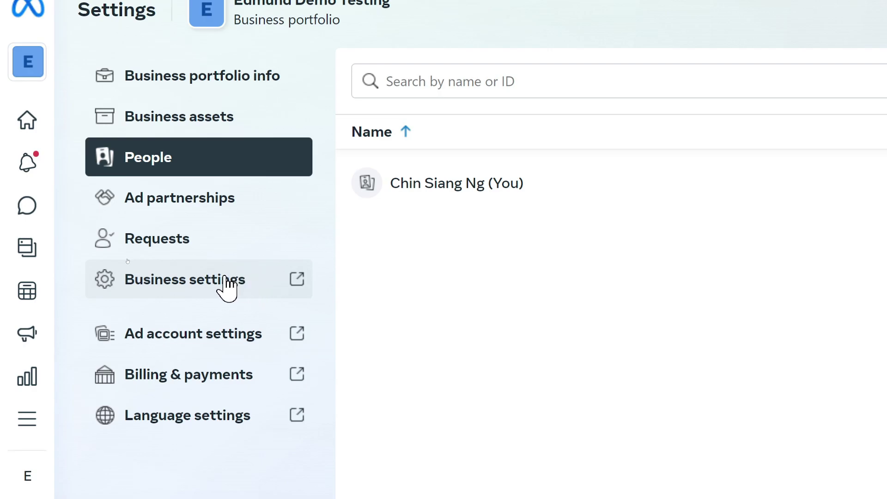
left_click(298, 283)
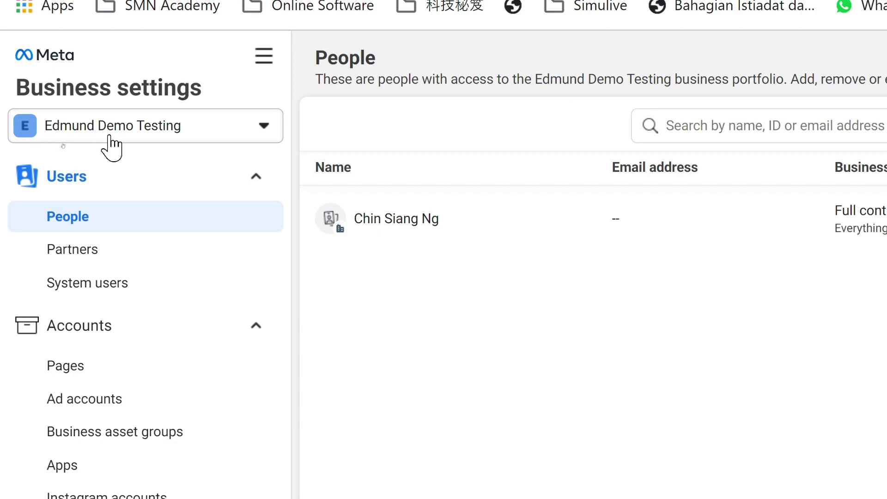
left_click(110, 136)
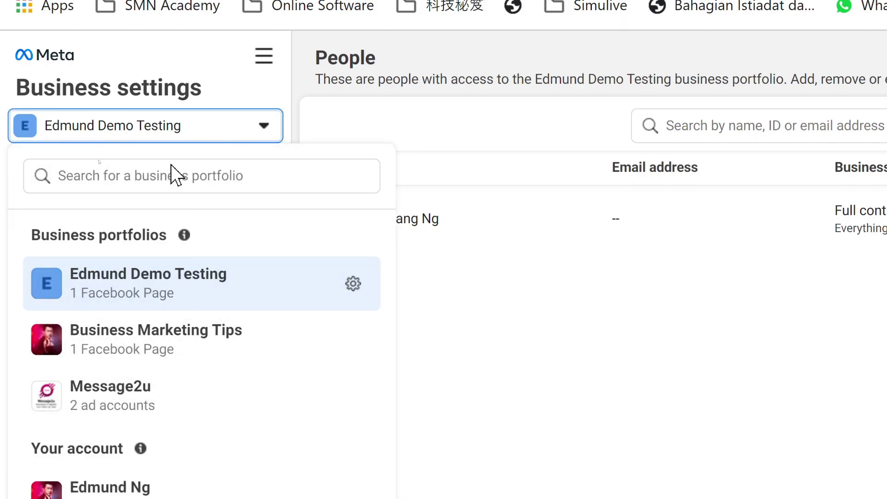
left_click(198, 60)
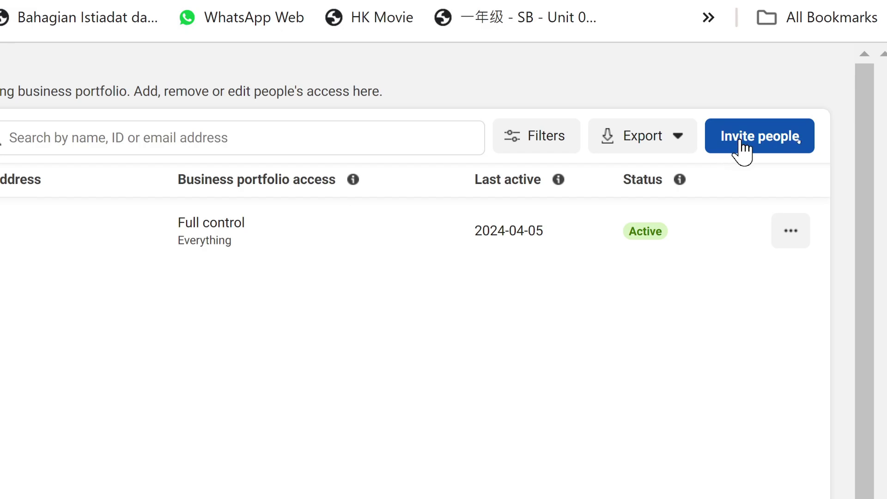
Step: Start an invitation and add the invitee's Gmail address as a recipient
left_click(741, 141)
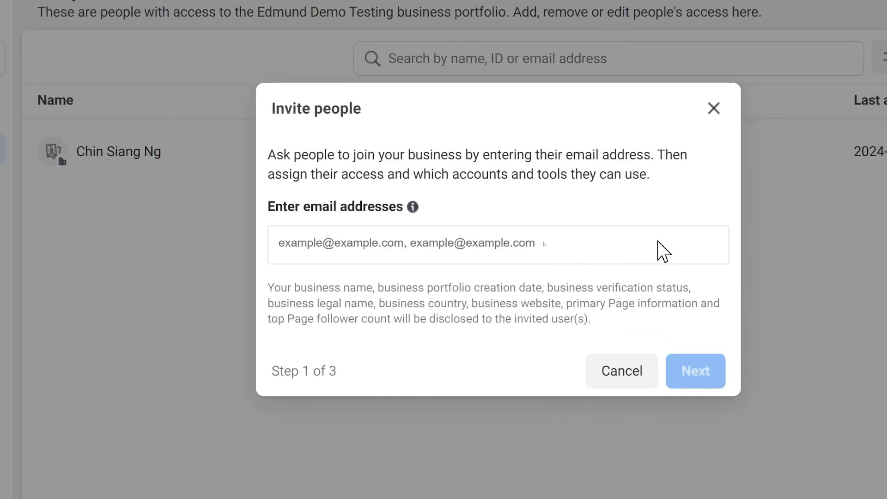
left_click(432, 245)
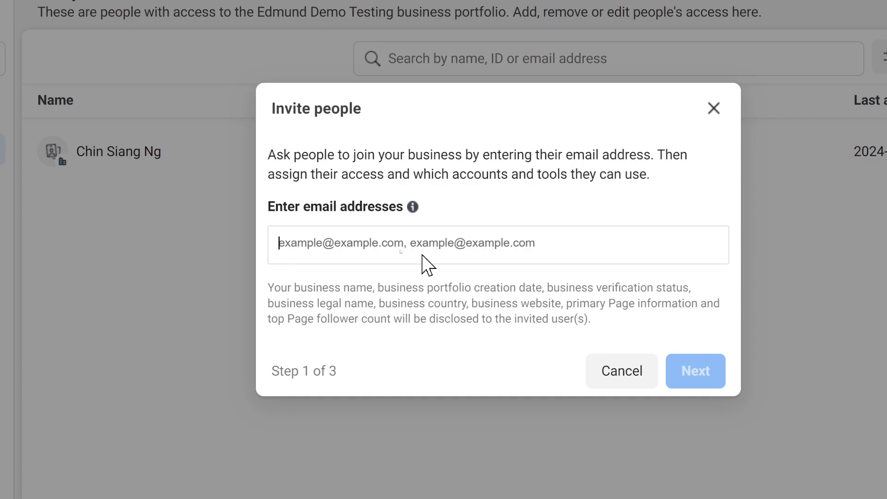
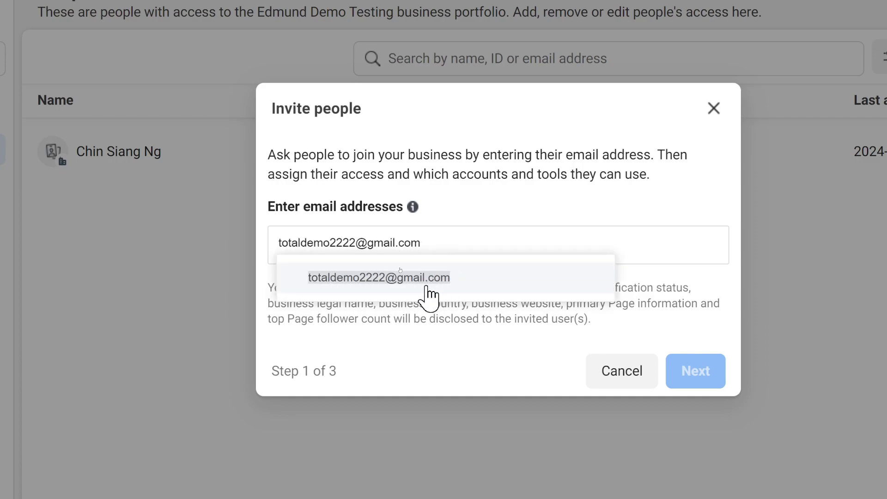
left_click(415, 286)
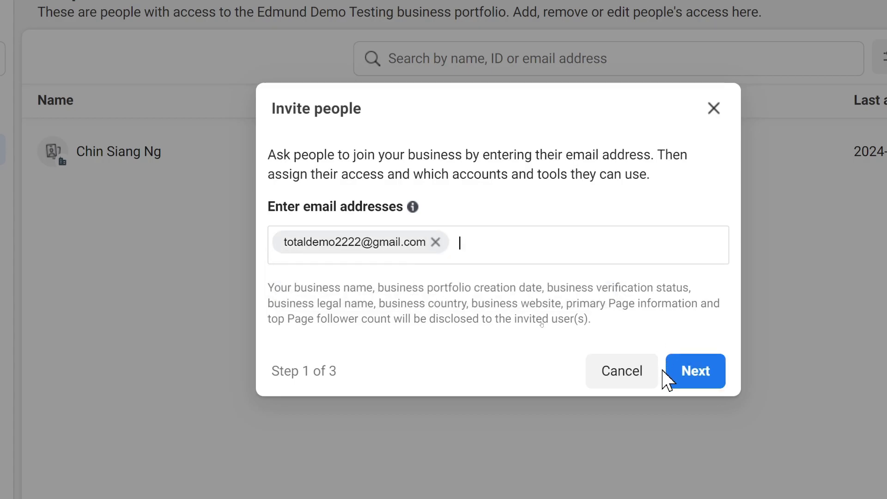
Step: Grant Manage access to Apps and integrations and Full control over Everything
left_click(707, 380)
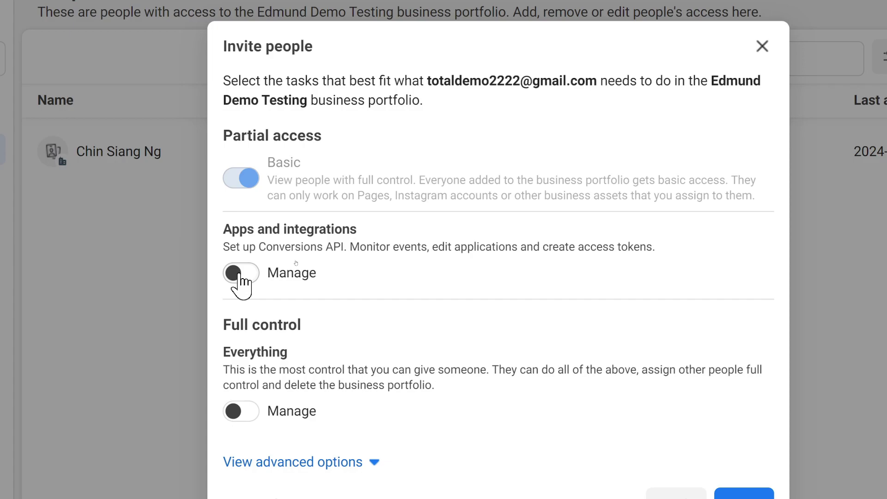
left_click(239, 273)
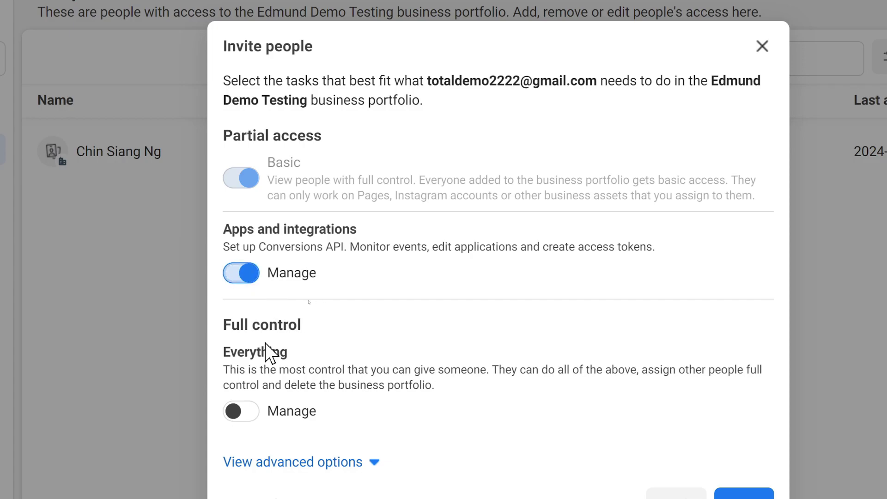
left_click(238, 414)
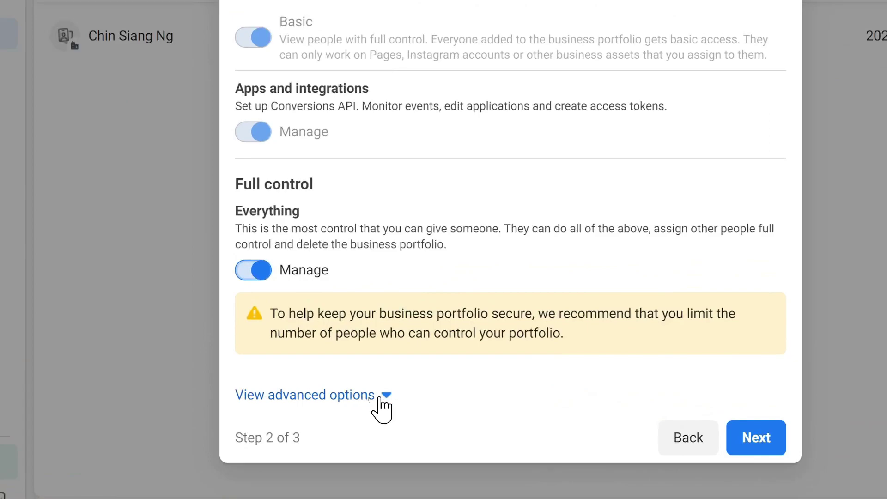
Step: Turn on Finance view and manage access under the advanced options and continue to assets
left_click(380, 397)
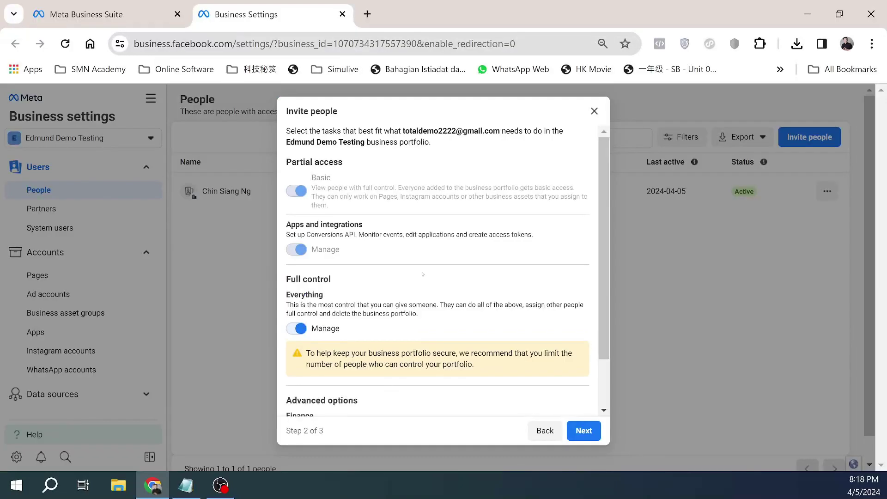
scroll(469, 186, "down", 1)
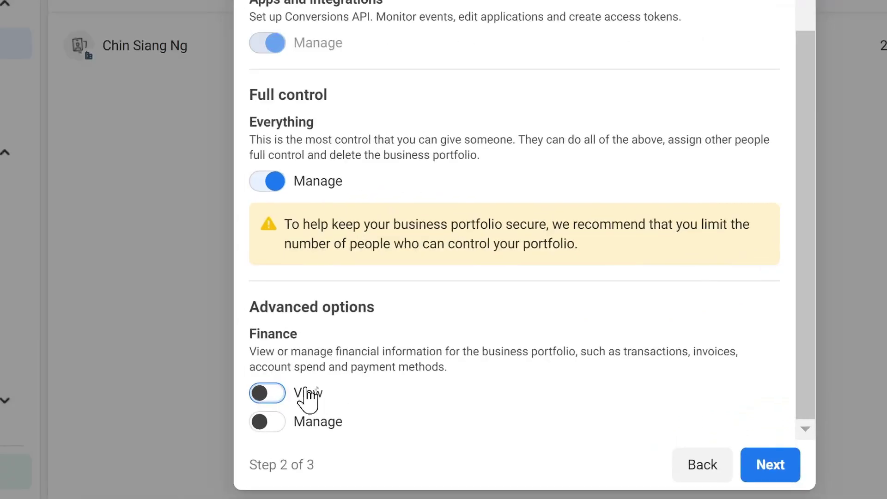
left_click(273, 397)
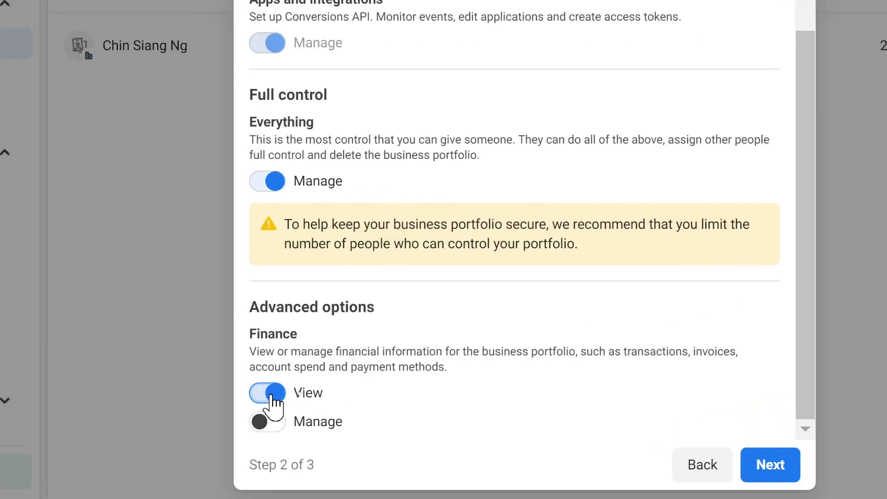
left_click(272, 421)
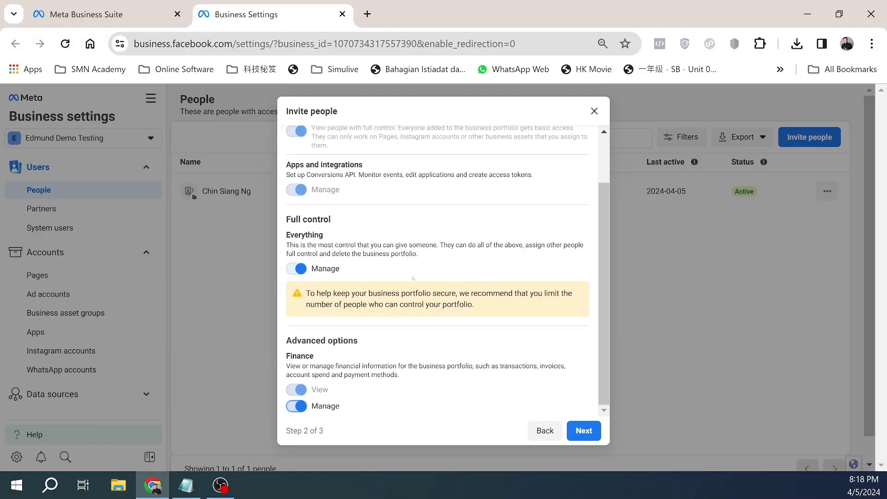
scroll(409, 300, "up", 2)
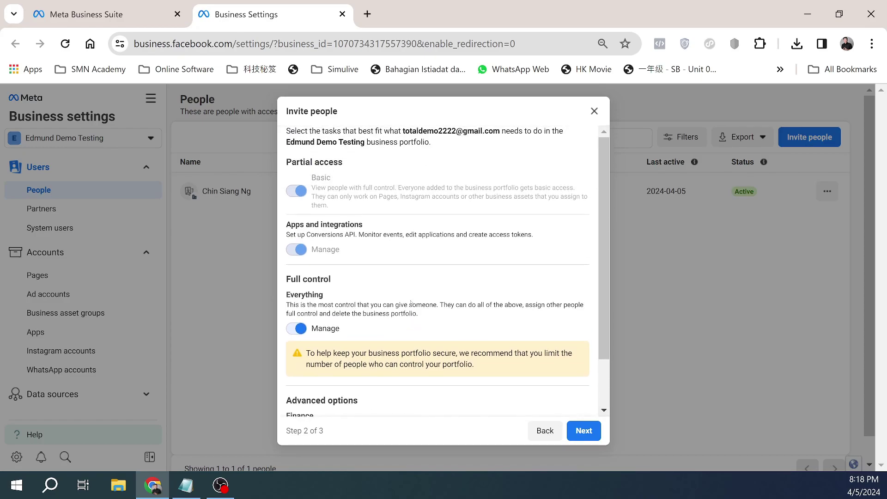
scroll(410, 302, "down", 1)
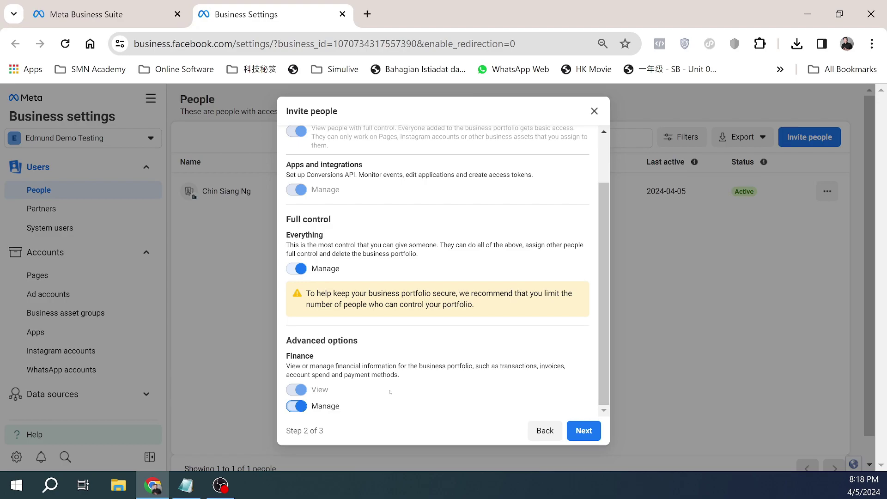
mouse_move(300, 396)
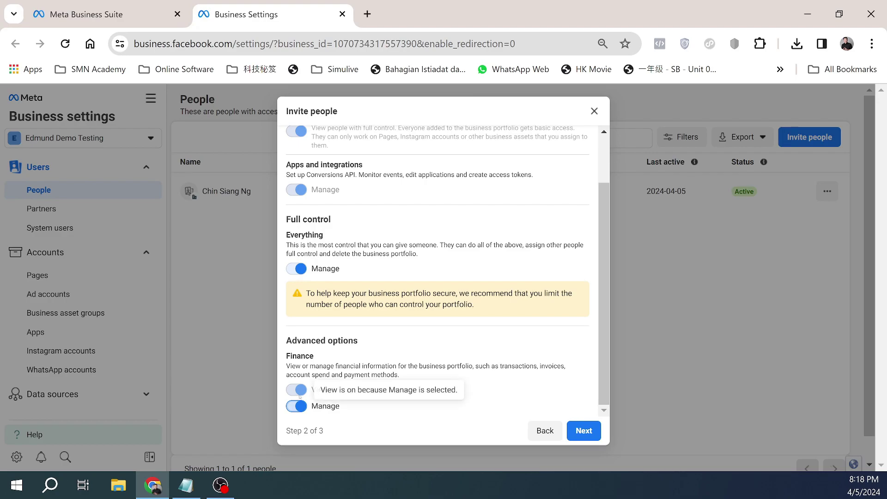
scroll(459, 351, "up", 2)
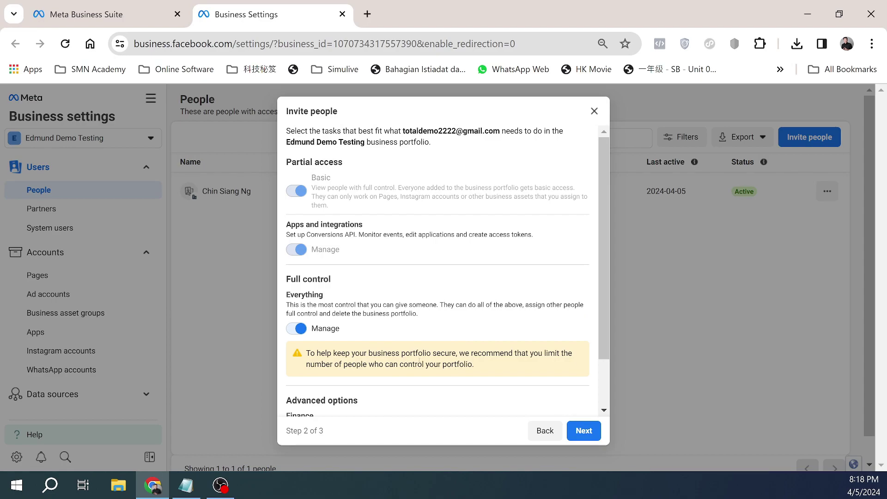
scroll(448, 373, "down", 2)
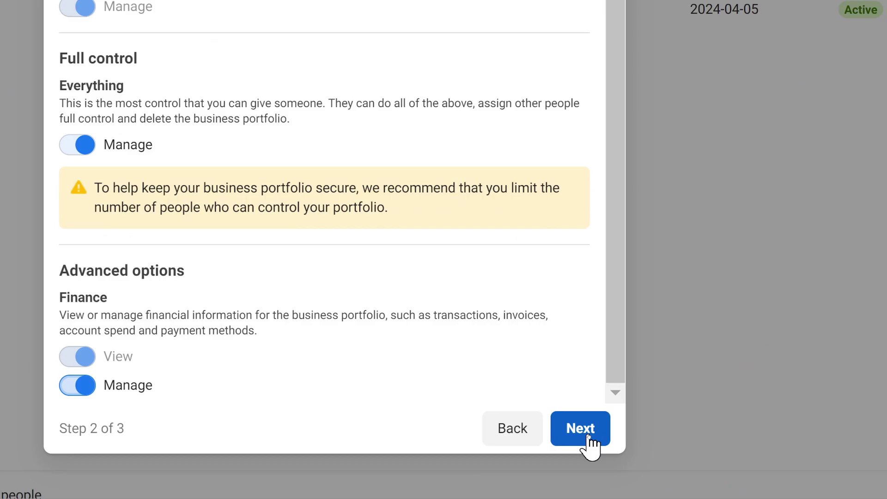
left_click(588, 437)
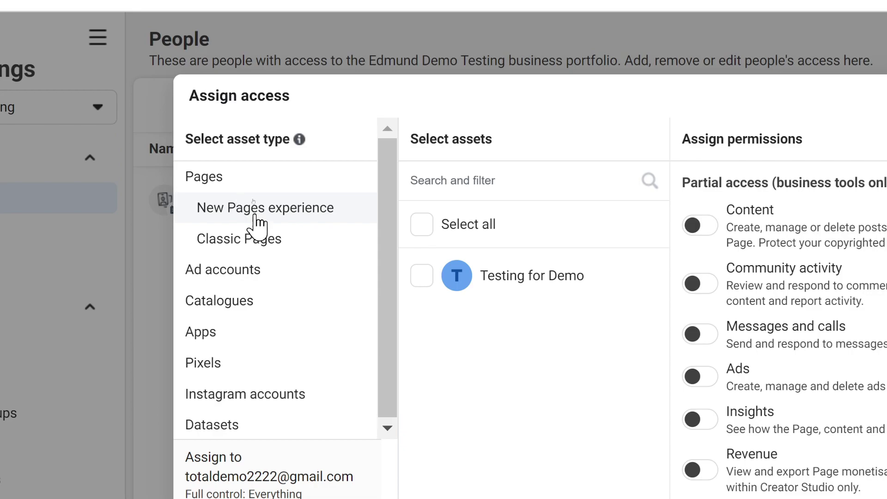
Step: Assign the Testing for Demo Page with full control plus Revenue access and send the invite
left_click(429, 280)
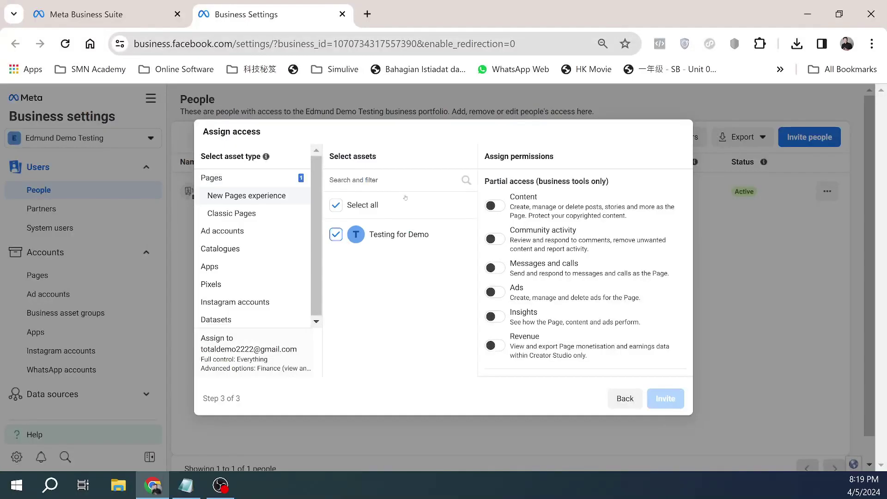
scroll(515, 240, "down", 4)
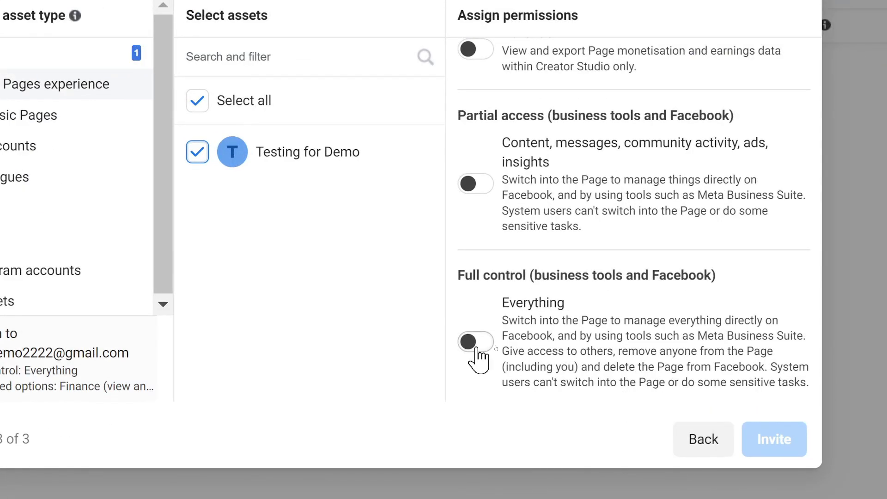
left_click(478, 349)
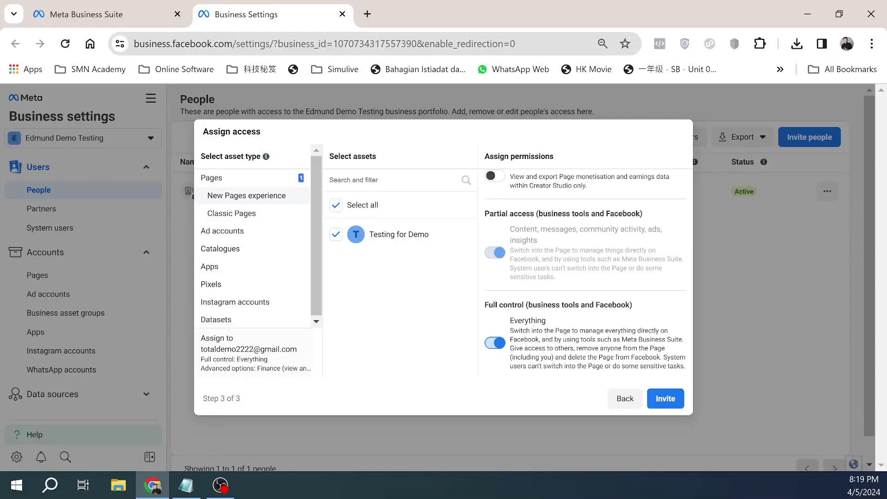
scroll(541, 301, "up", 2)
scroll(533, 320, "up", 2)
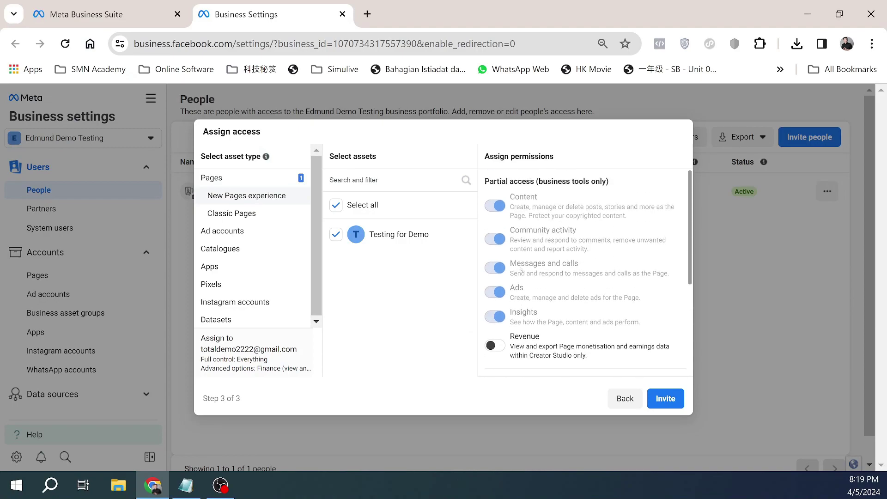
scroll(517, 277, "down", 3)
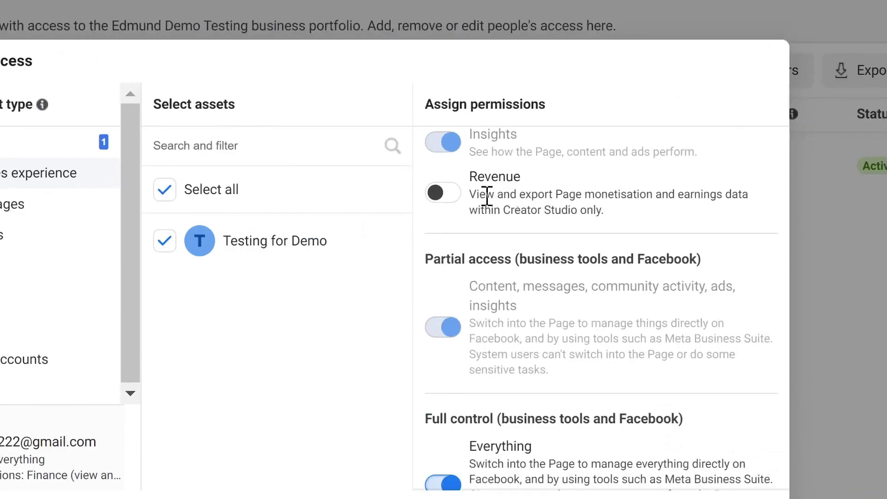
left_click(439, 196)
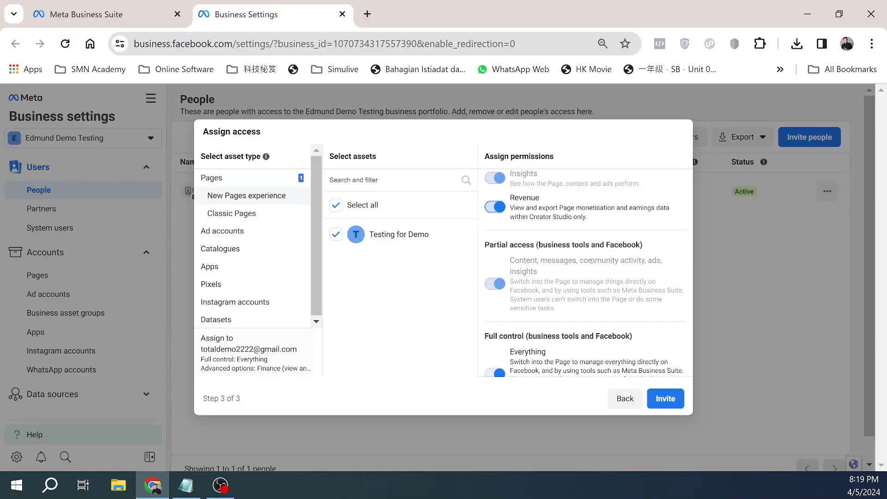
scroll(593, 263, "down", 1)
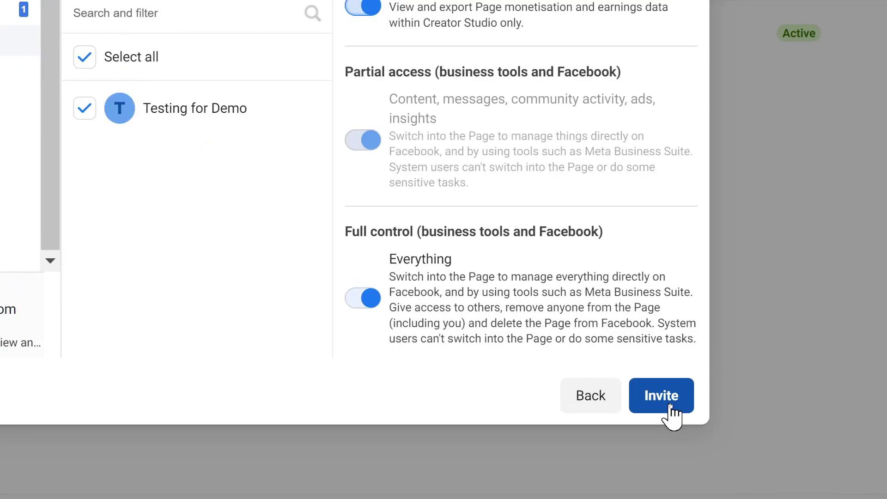
left_click(671, 406)
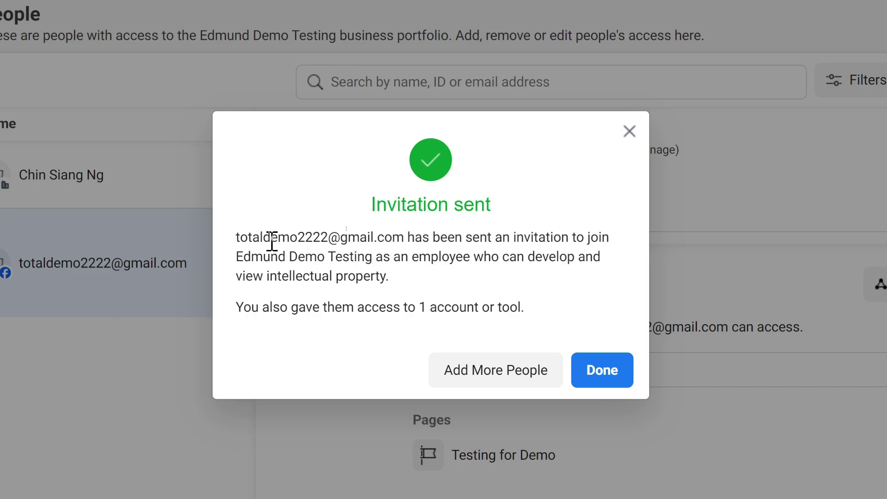
Step: Highlight the invited e-mail address in the Invitation sent confirmation
left_click_drag(238, 244, 405, 245)
left_click(393, 243)
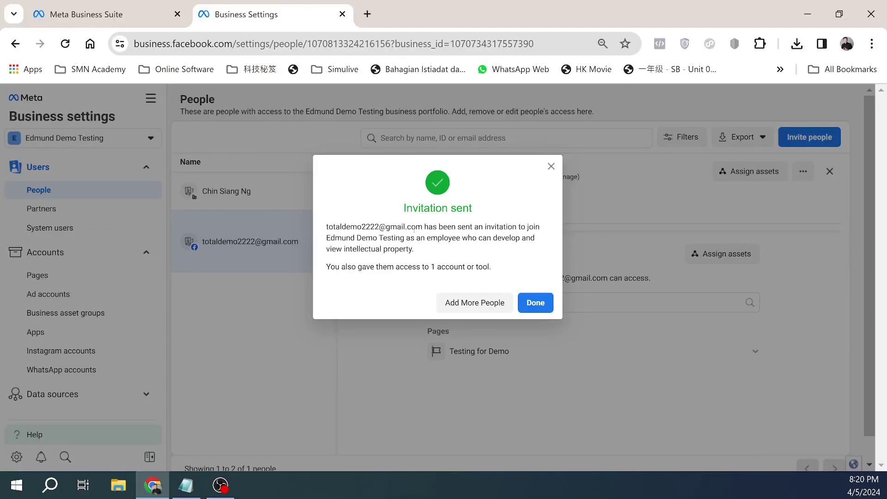
left_click_drag(421, 227, 329, 227)
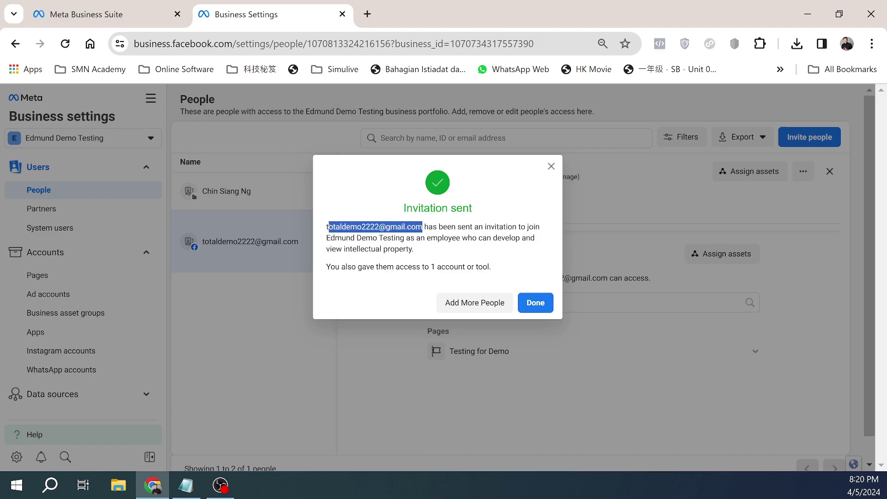
left_click(359, 229)
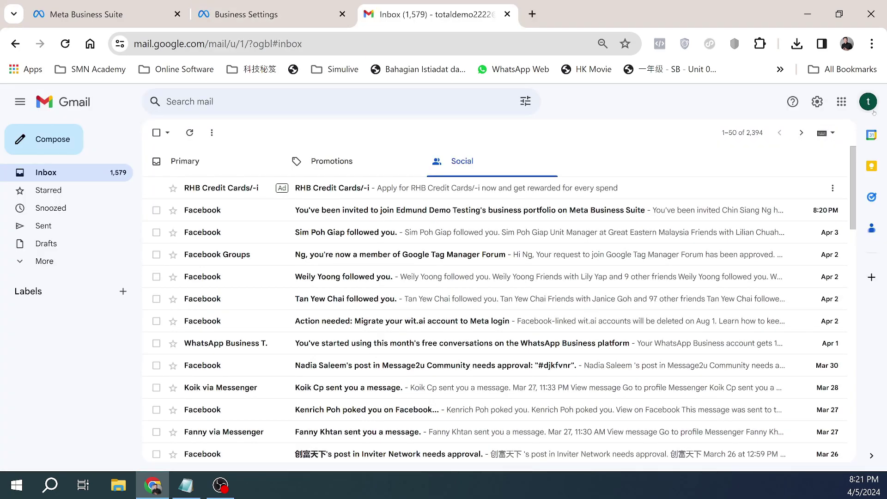
Step: Verify the signed-in Google account, then open the Facebook invitation to Edmund Demo Testing's portfolio
left_click(868, 102)
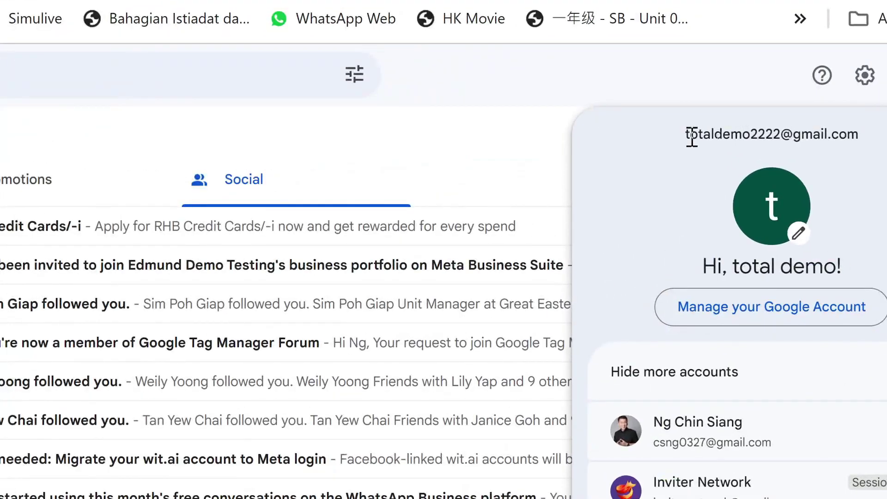
left_click_drag(690, 137, 869, 148)
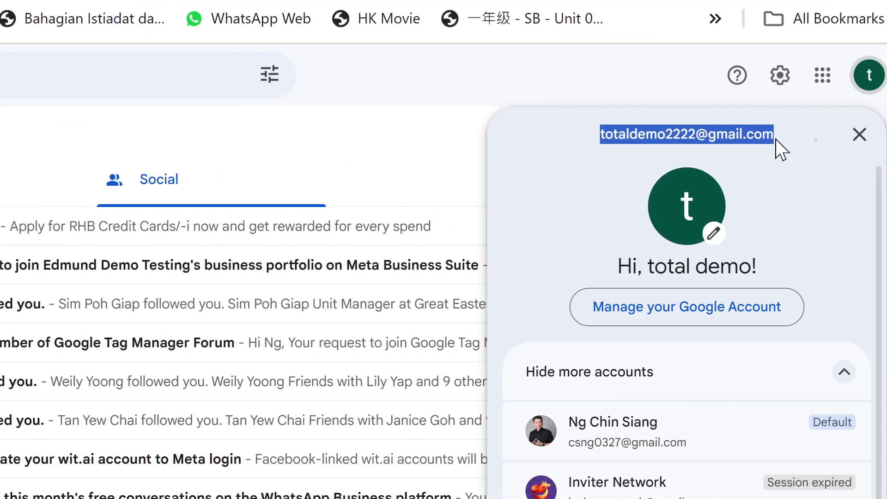
left_click(795, 143)
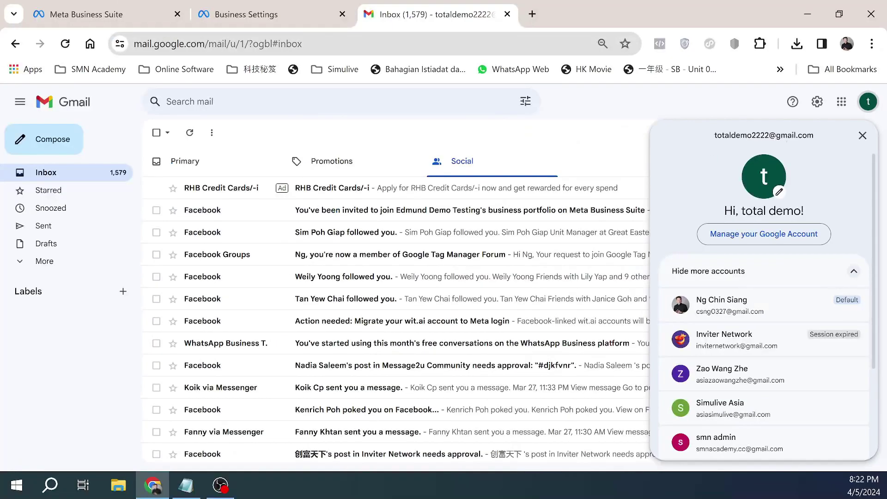
left_click(612, 131)
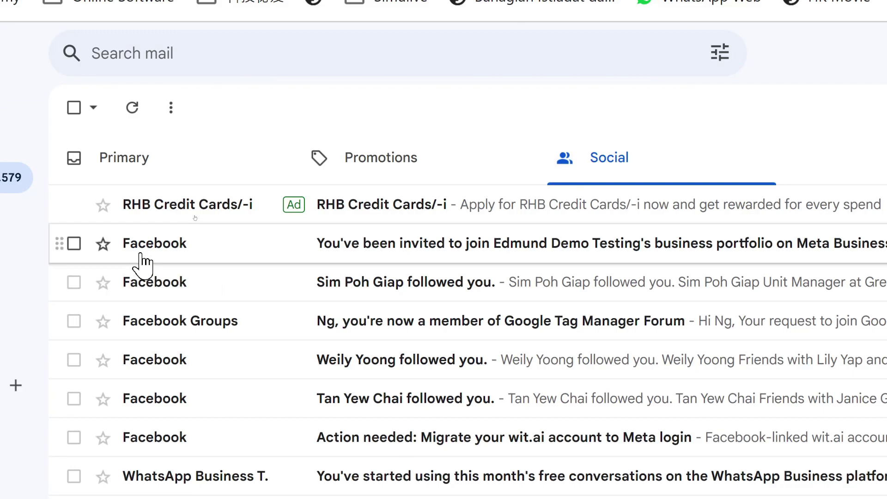
mouse_move(154, 252)
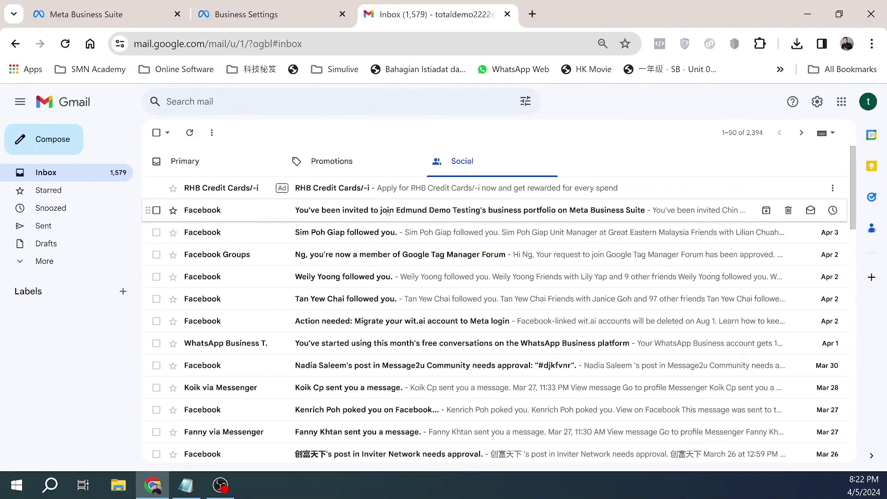
left_click(387, 213)
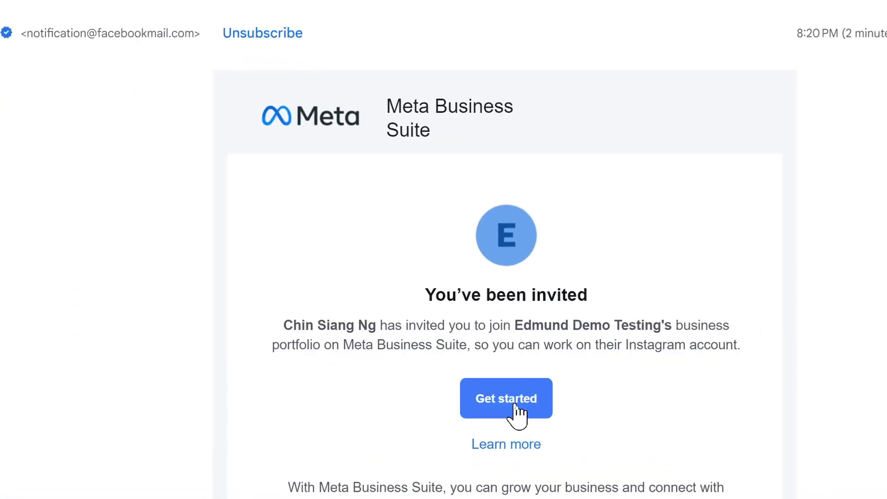
Step: Begin accepting the invitation and log in with the existing Facebook account
left_click(515, 406)
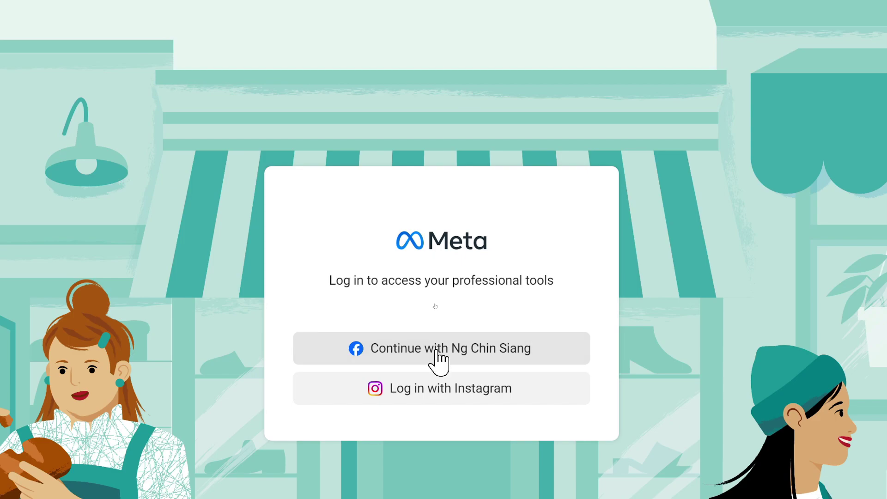
left_click(437, 352)
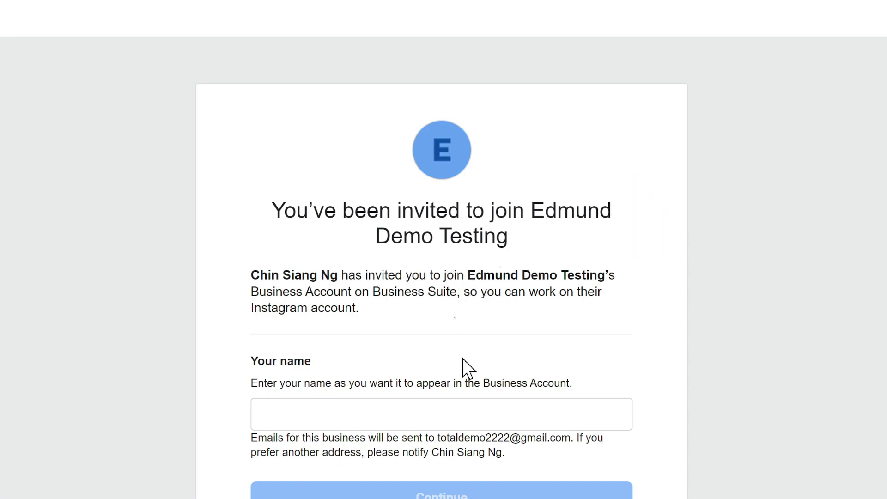
scroll(462, 367, "down", 2)
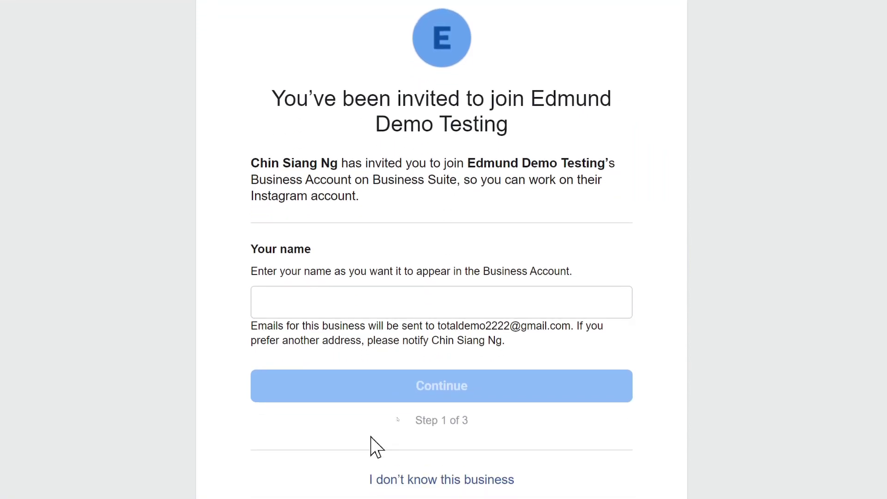
Step: Enter the invitee's full name as the display name and continue to step 2 of 3
left_click(296, 306)
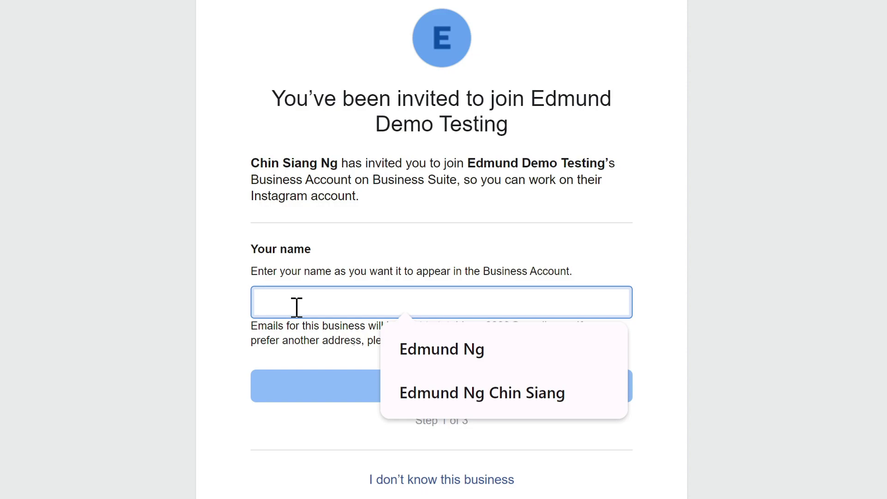
key("BackSpace")
key("BackSpace")
key("BackSpace")
type("N")
key("BackSpace")
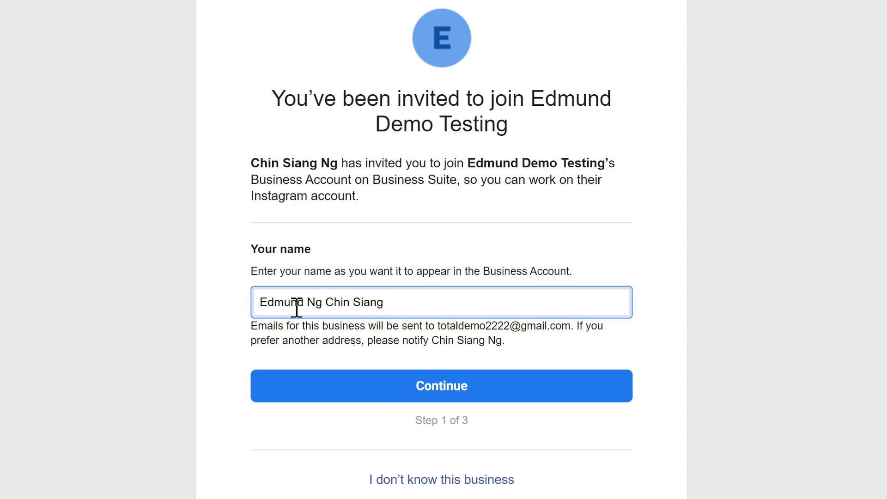
left_click(438, 387)
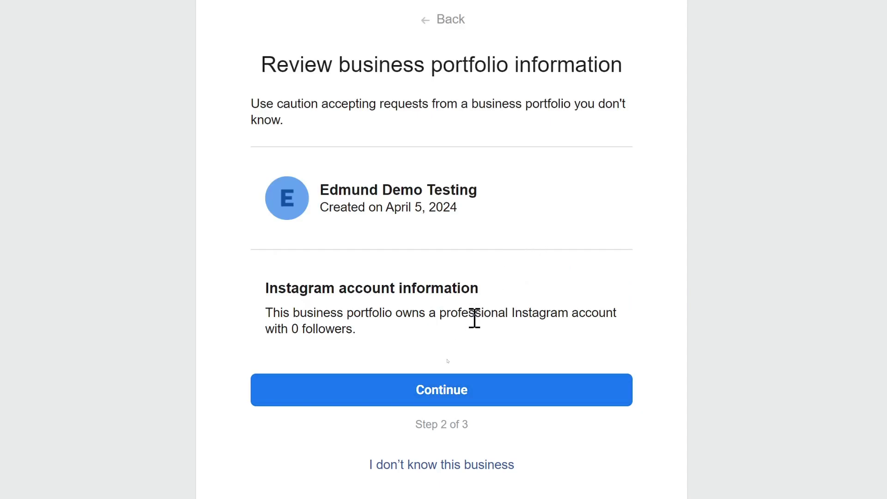
Step: Confirm the business details, accept the portfolio invitation, and decline saving the password
left_click(397, 404)
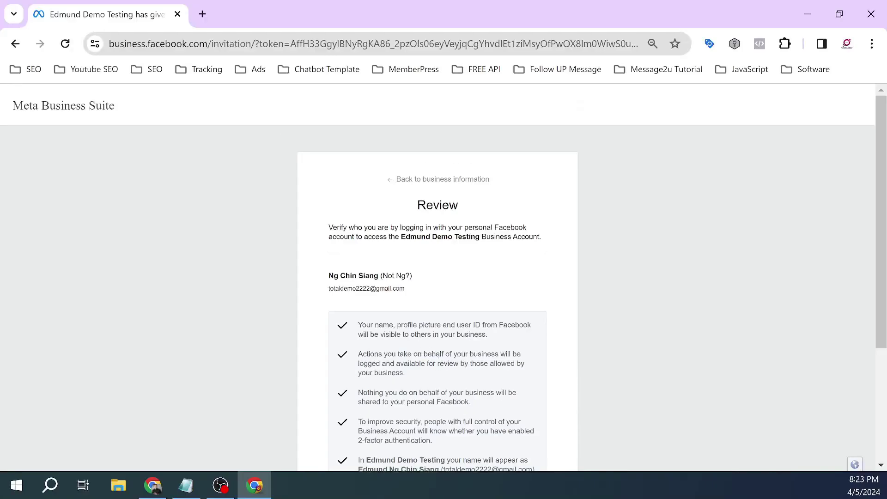
scroll(415, 318, "down", 4)
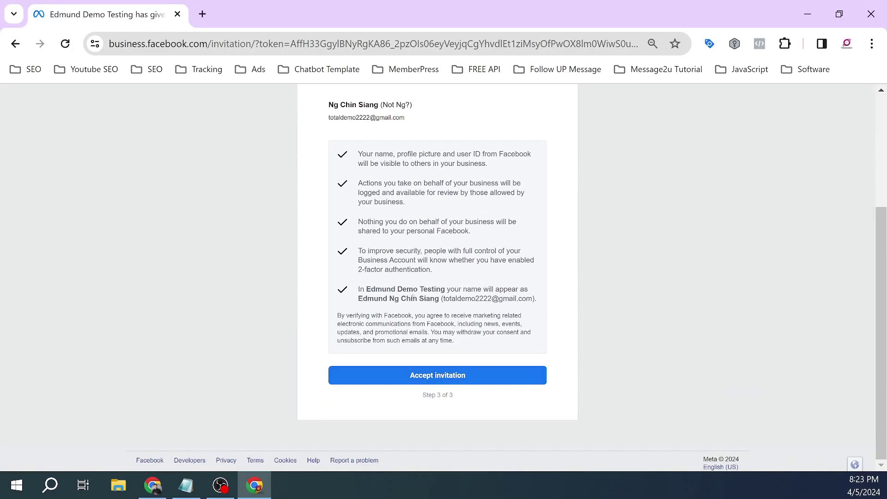
left_click(424, 378)
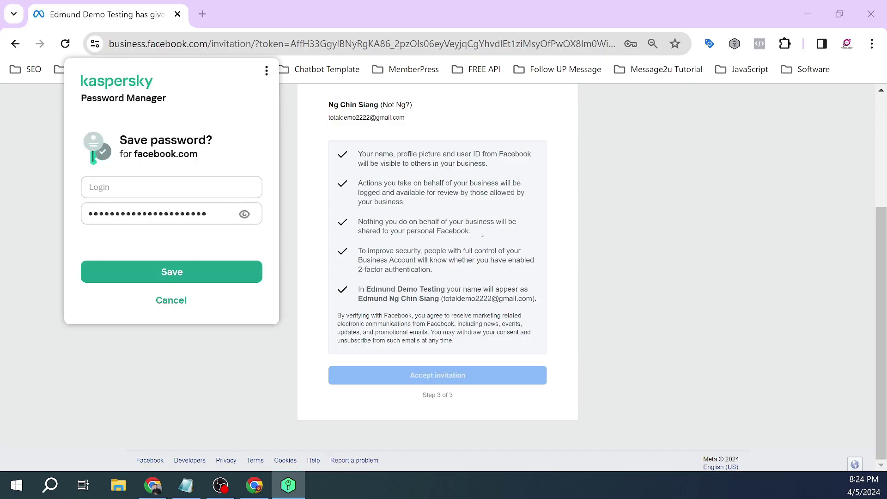
left_click(164, 306)
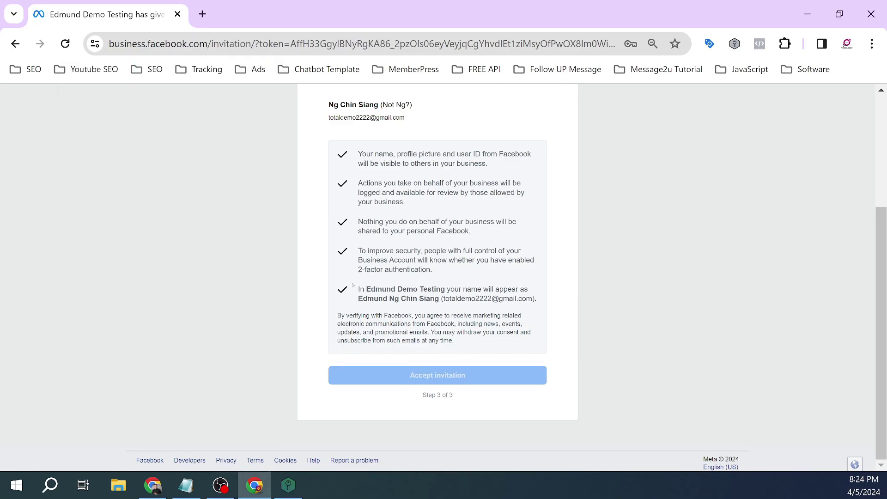
scroll(444, 264, "up", 1)
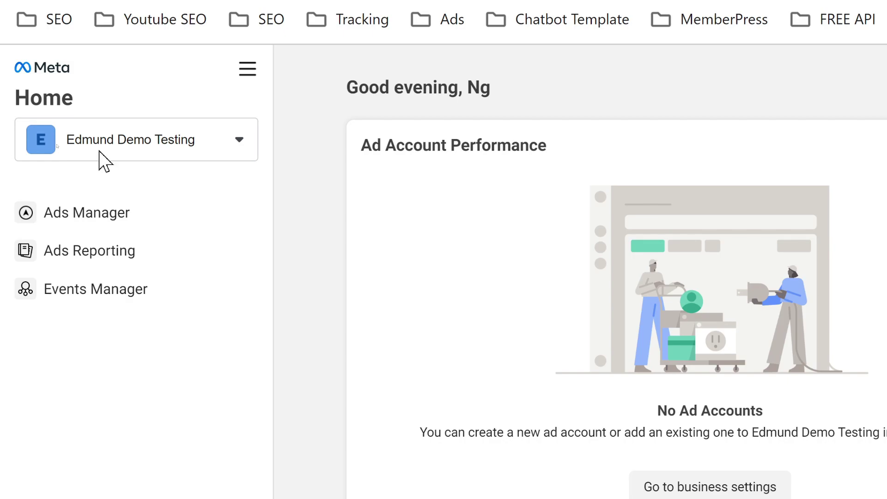
Step: Refresh the People list so the new admin appears Active with Full control and Finance access
left_click(105, 161)
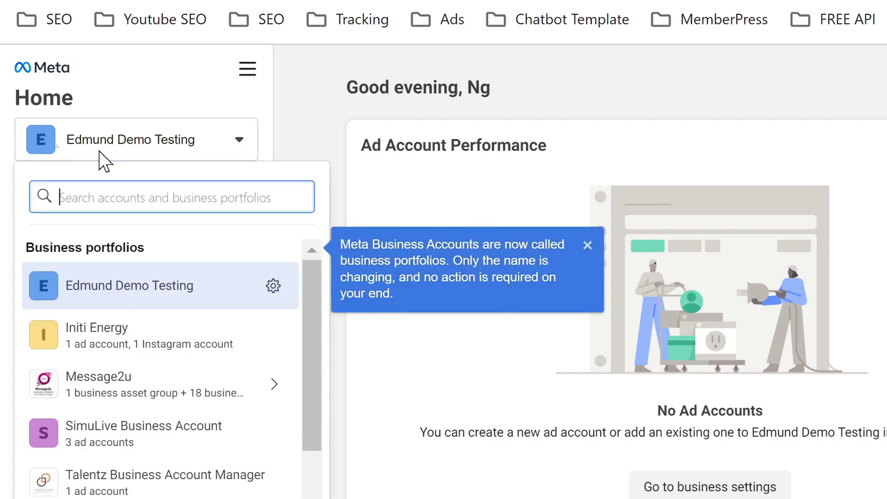
left_click(104, 160)
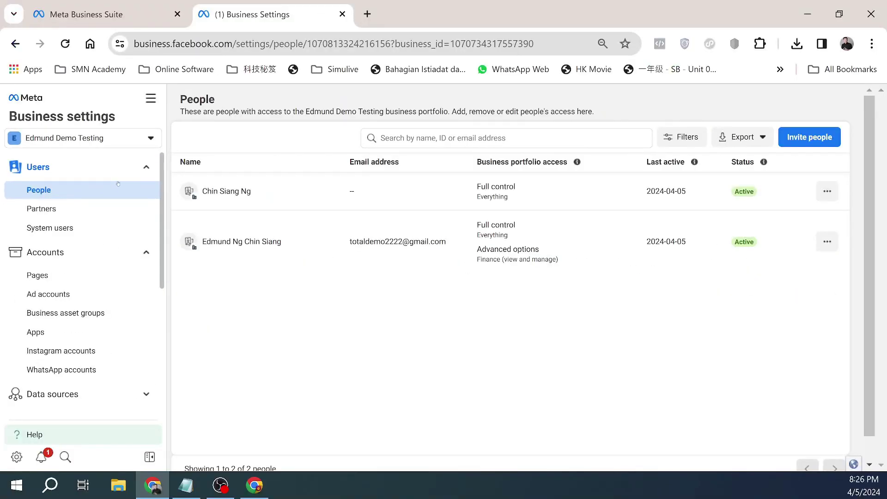
key("F5")
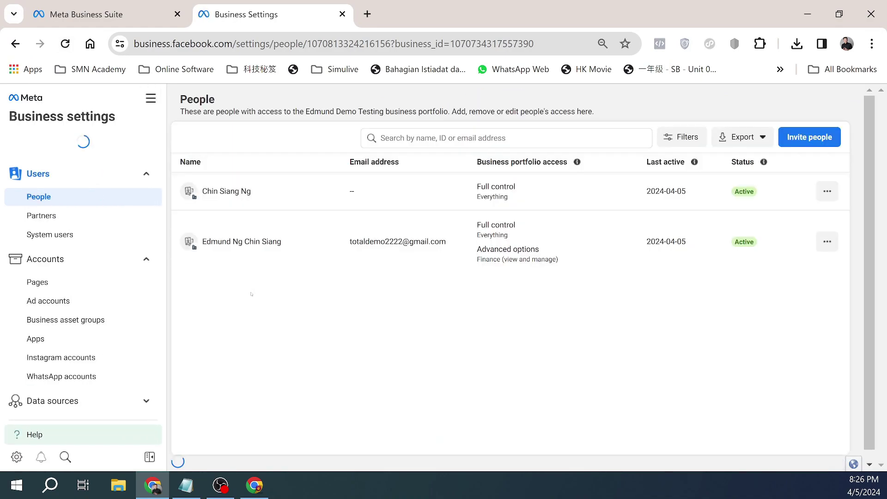